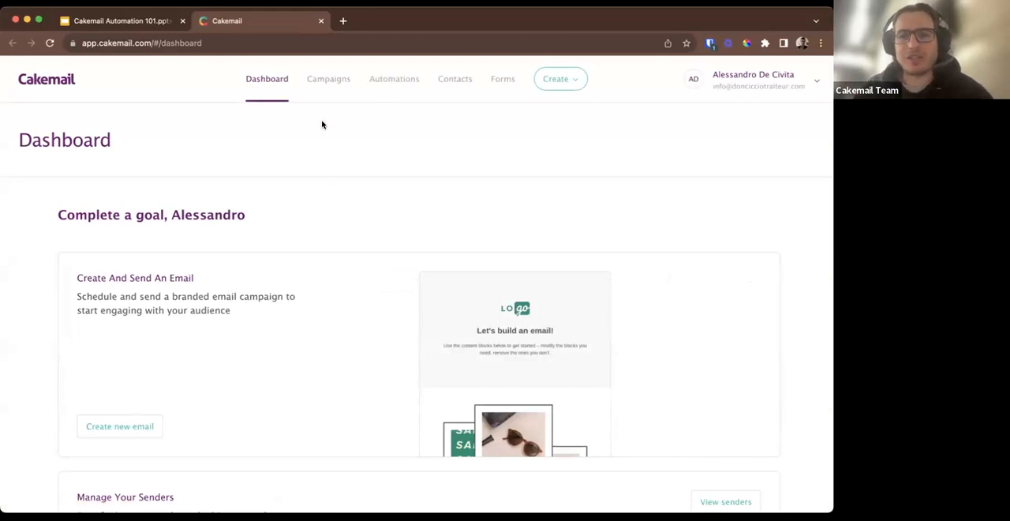
Start a new automation and link it to the Don Ciccio Traiteur mailing list.
left_click(395, 85)
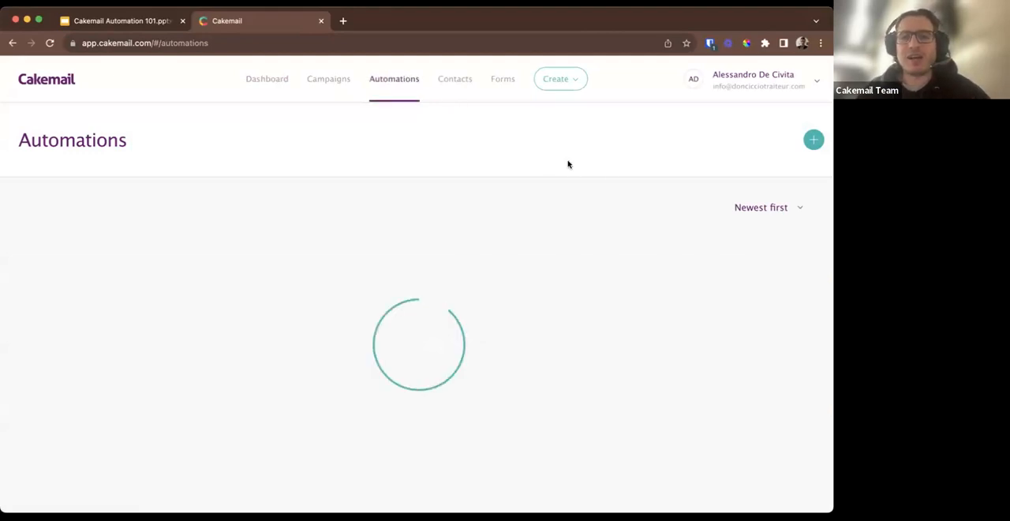
left_click(812, 142)
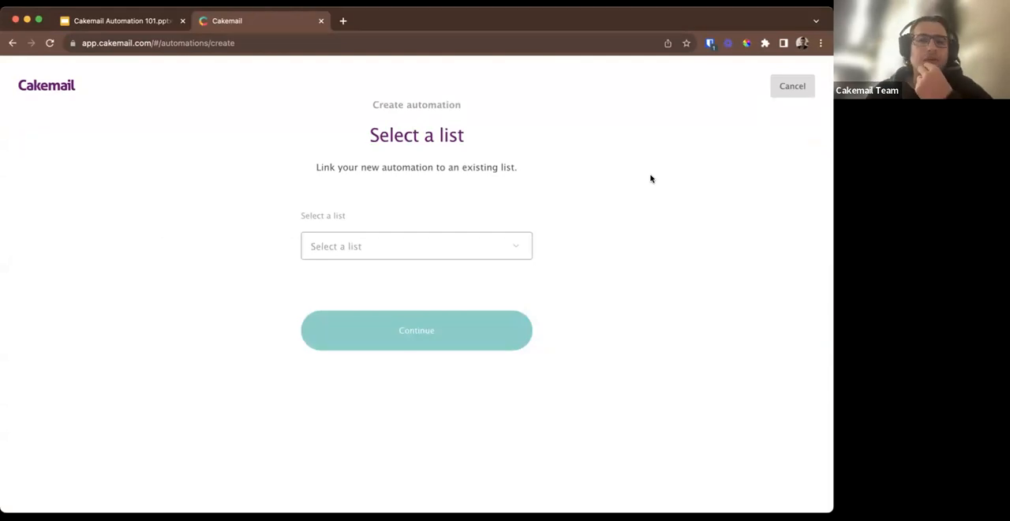
left_click(518, 246)
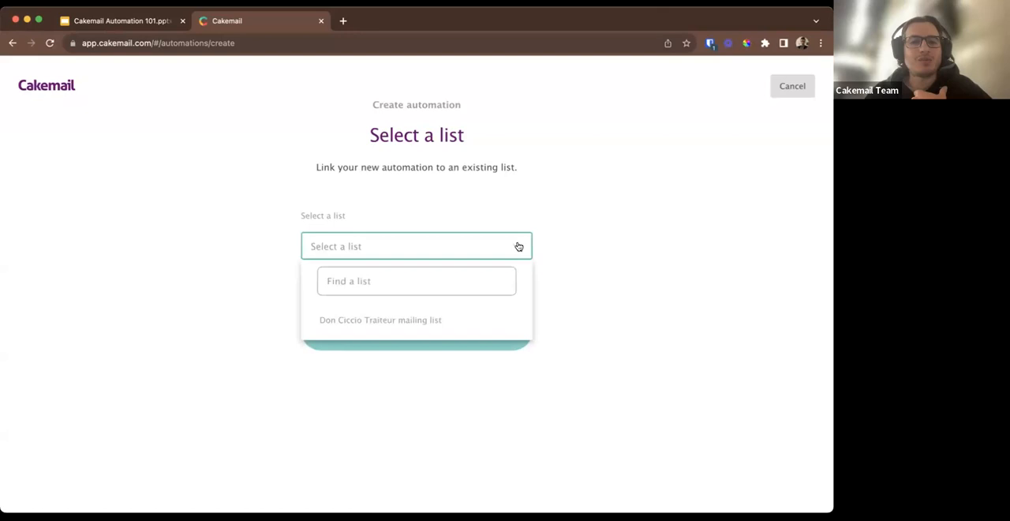
left_click(397, 320)
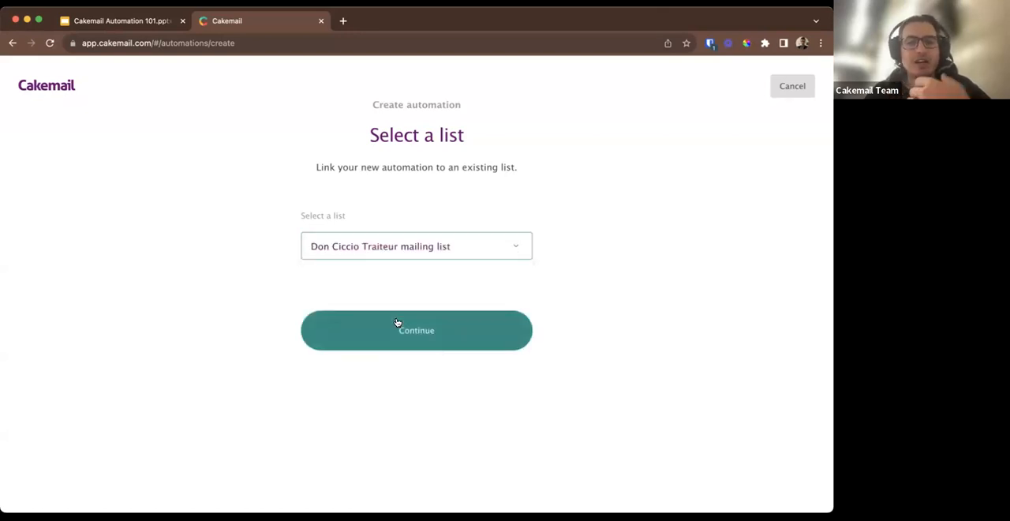
left_click(394, 332)
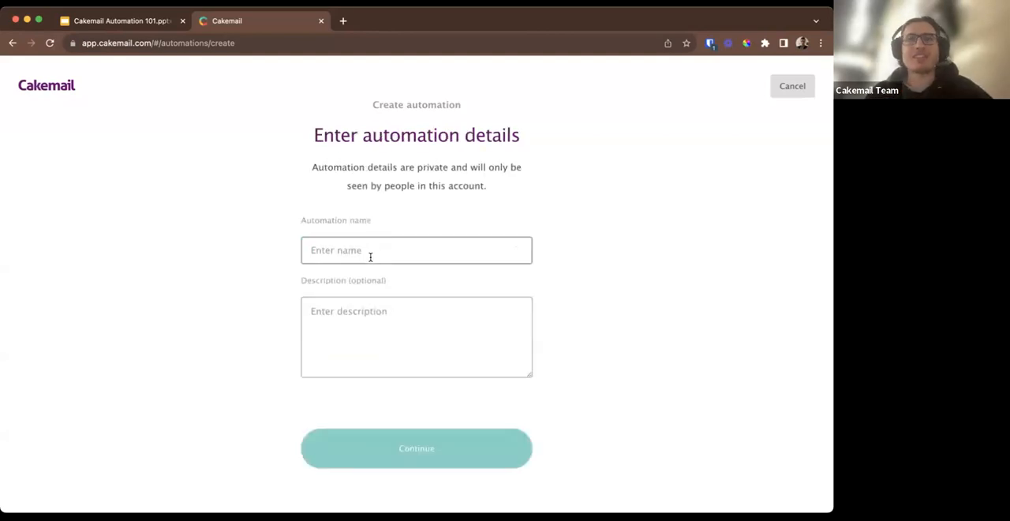
Name the automation "Welcome email flow", leave the description empty and continue to the marketing goals.
left_click(370, 256)
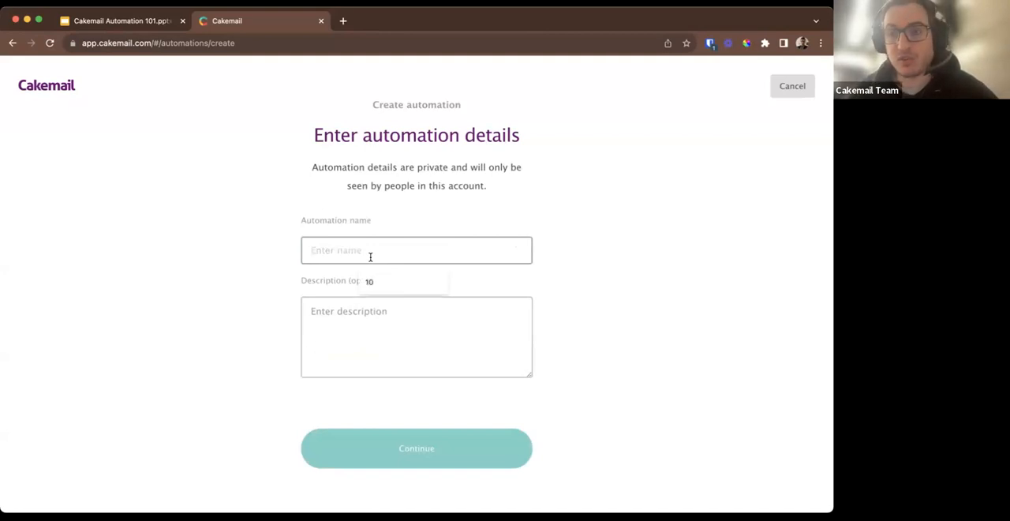
type("Wel")
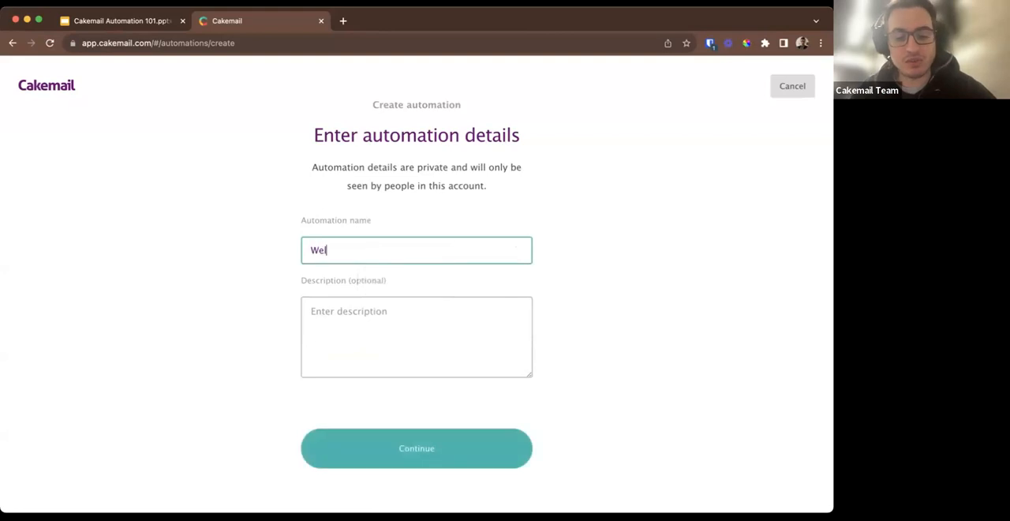
type("come email flow")
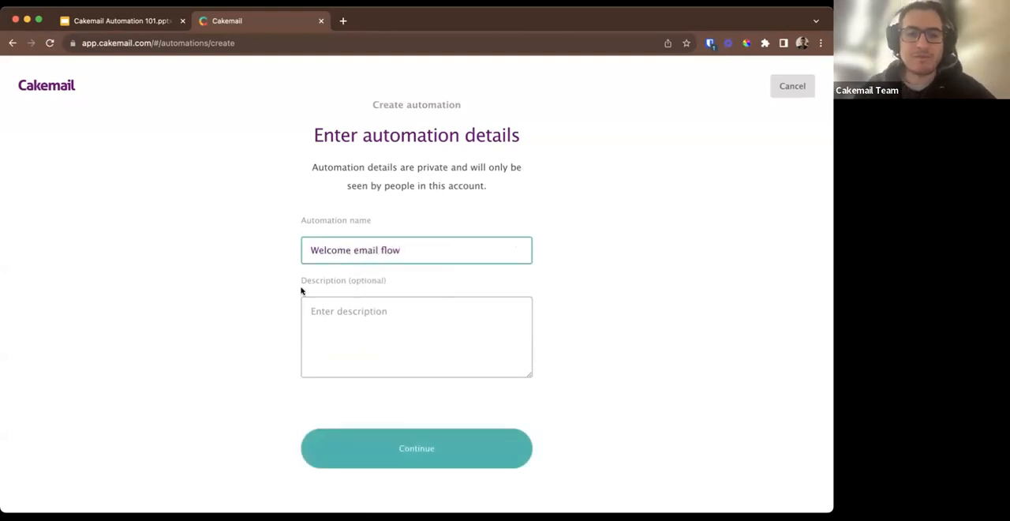
left_click(358, 326)
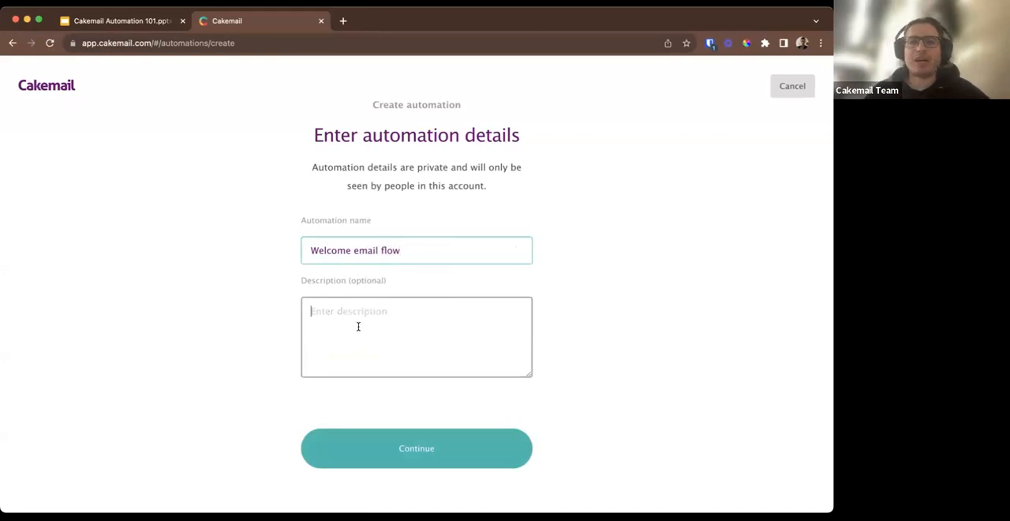
left_click(424, 444)
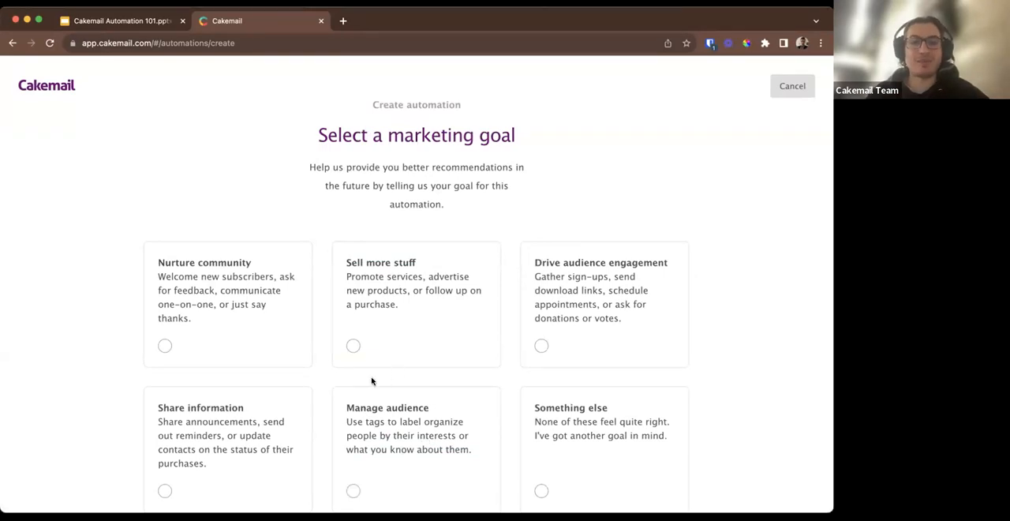
Choose Drive audience engagement as the automation's marketing goal and continue to the workflow editor.
scroll(372, 381, "down", 2)
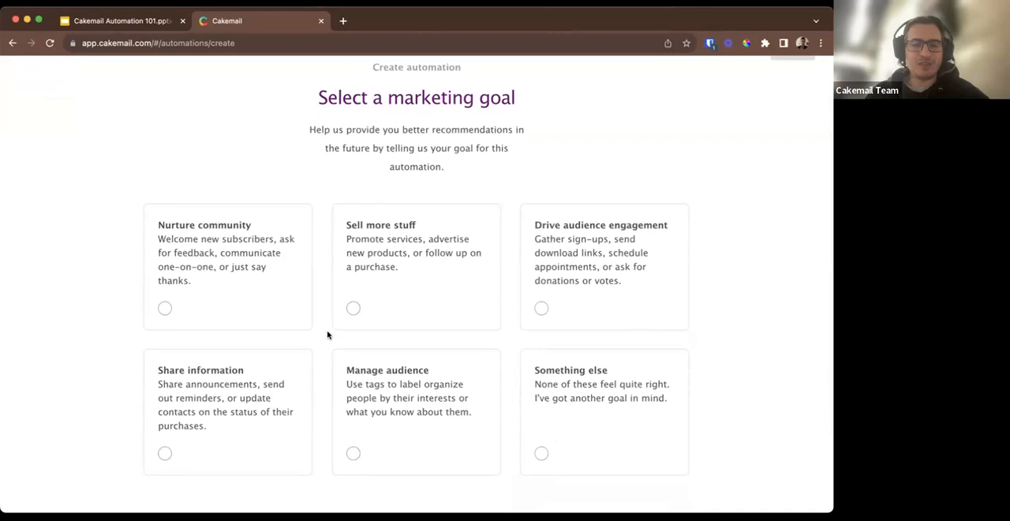
scroll(327, 334, "down", 1)
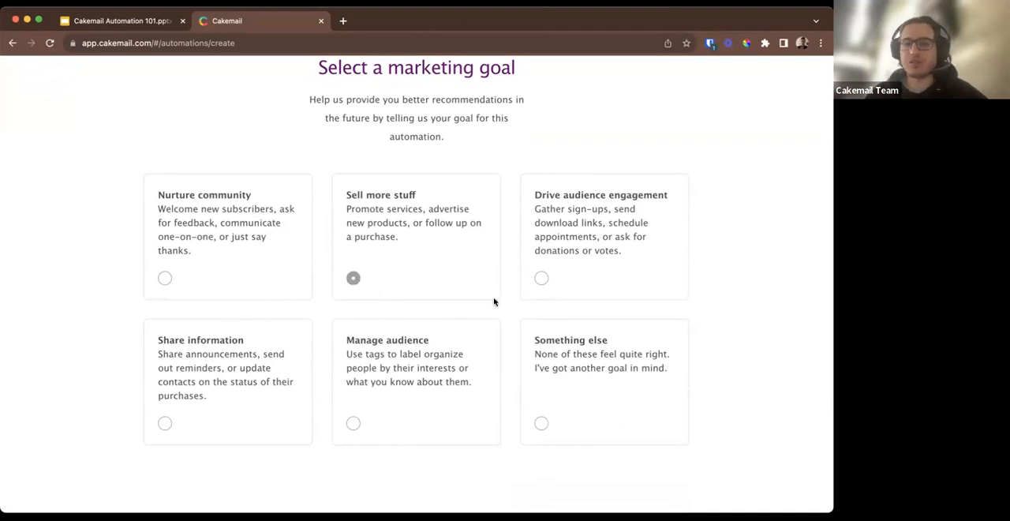
left_click(535, 287)
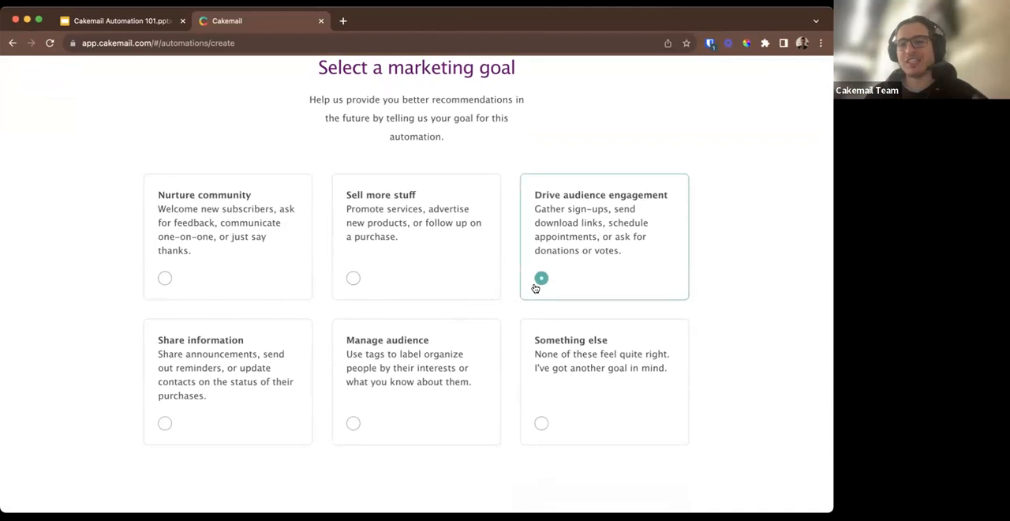
scroll(544, 386, "down", 1)
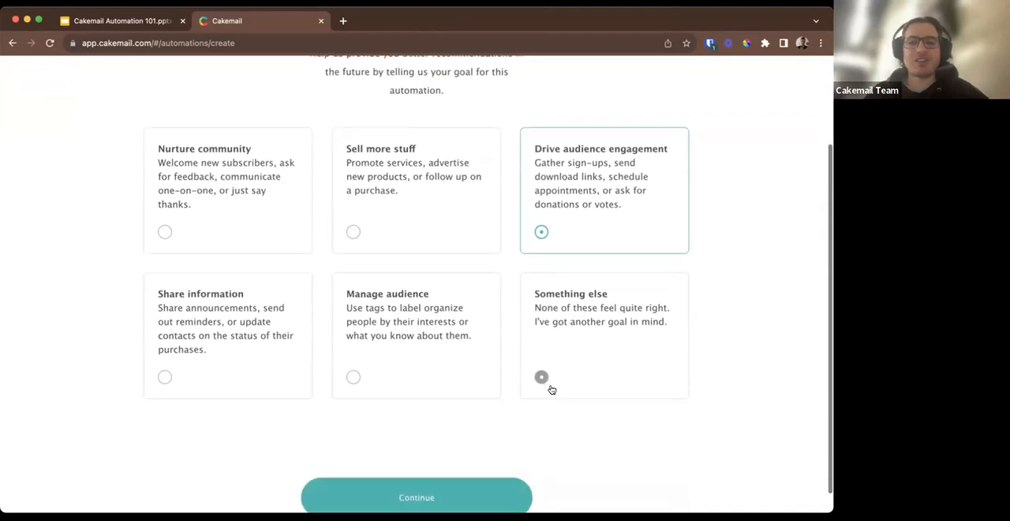
left_click(435, 486)
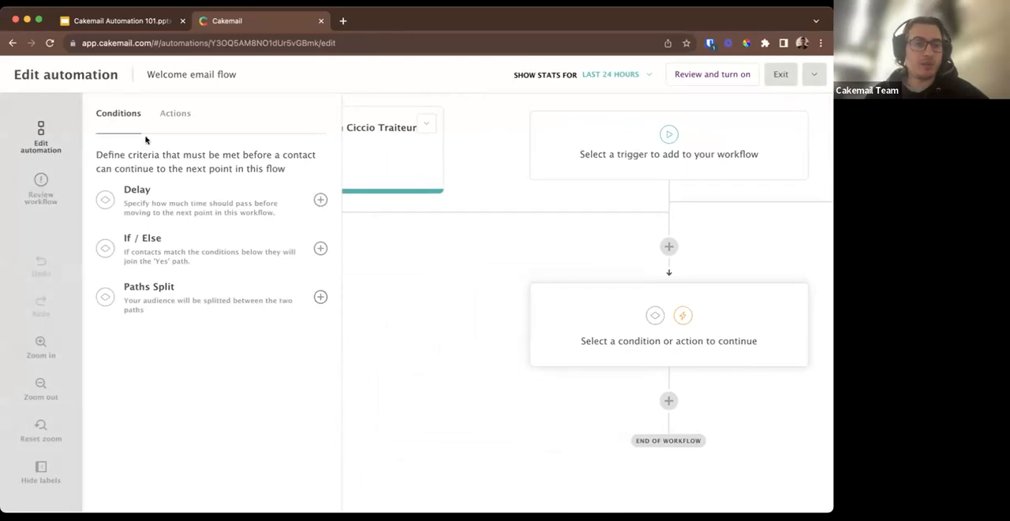
Examine the list-subscription trigger's settings and its delete option in the workflow.
left_click(39, 388)
left_click(40, 390)
left_click(40, 390)
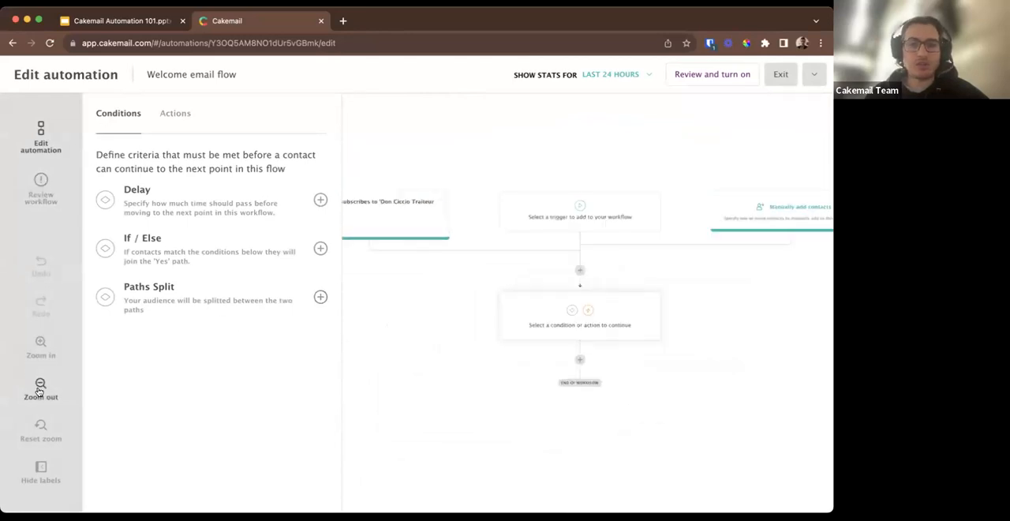
scroll(489, 369, "down", 1)
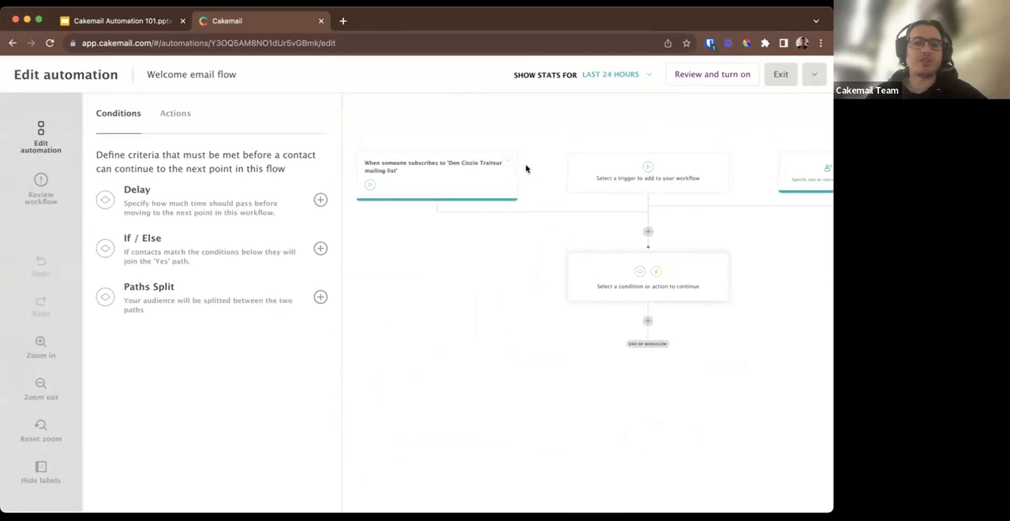
left_click(463, 179)
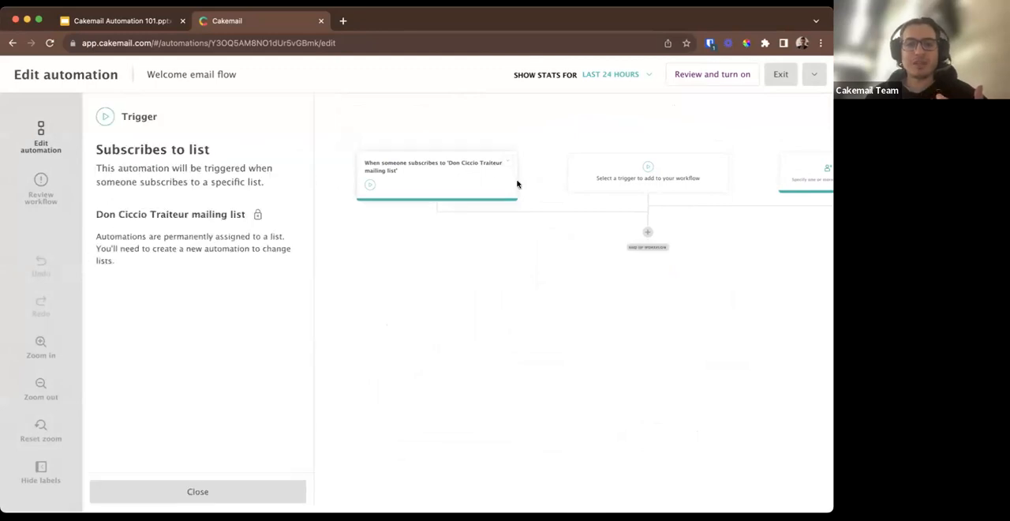
mouse_move(527, 161)
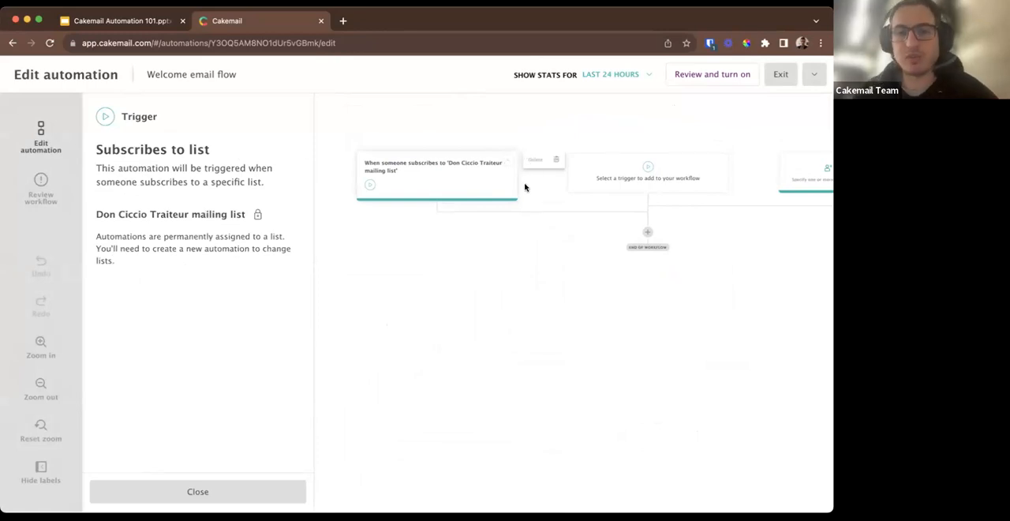
Review the trigger types available for the workflow and try the option to manually add contacts.
left_click(599, 172)
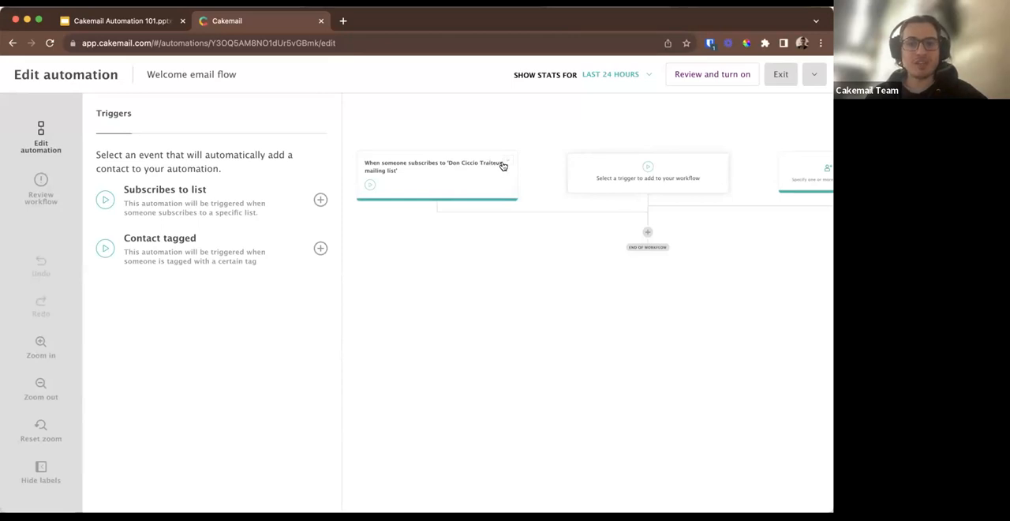
left_click(478, 300)
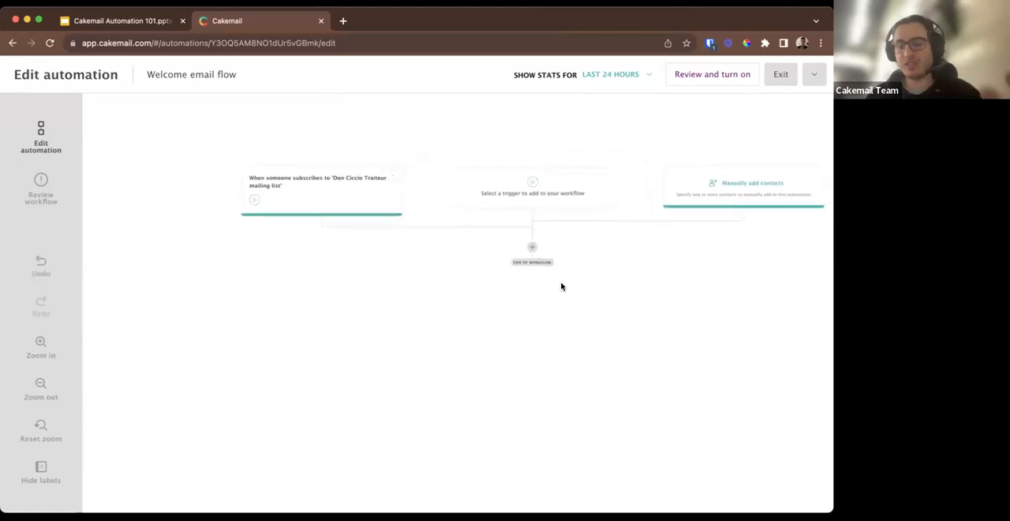
left_click(696, 198)
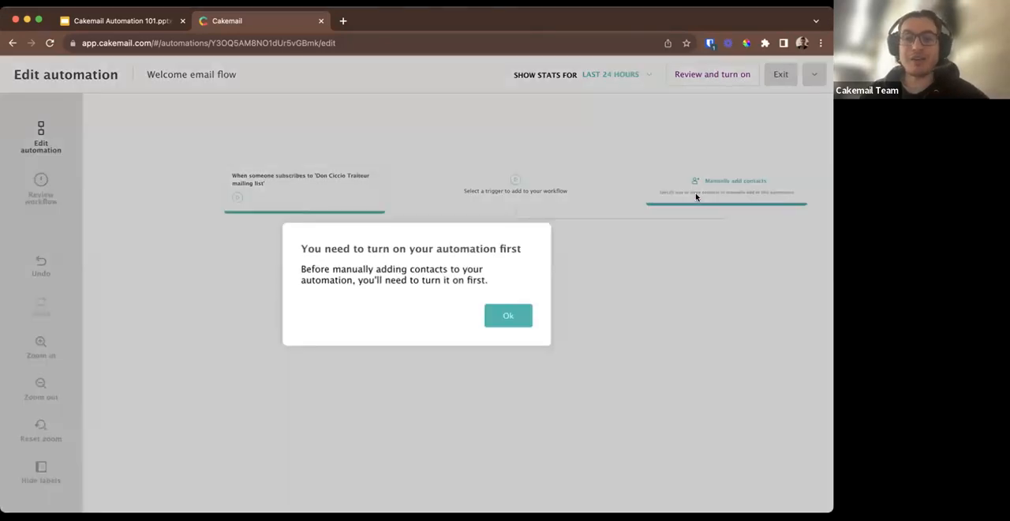
left_click(504, 320)
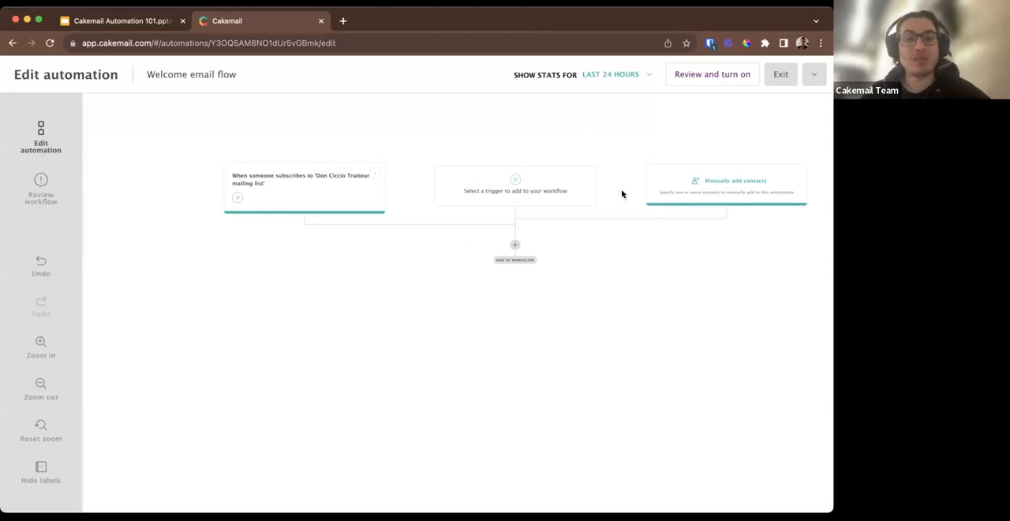
Browse the available conditions and actions, and add a Delay condition to the workflow below the triggers.
scroll(549, 292, "down", 1)
scroll(549, 292, "down", 1)
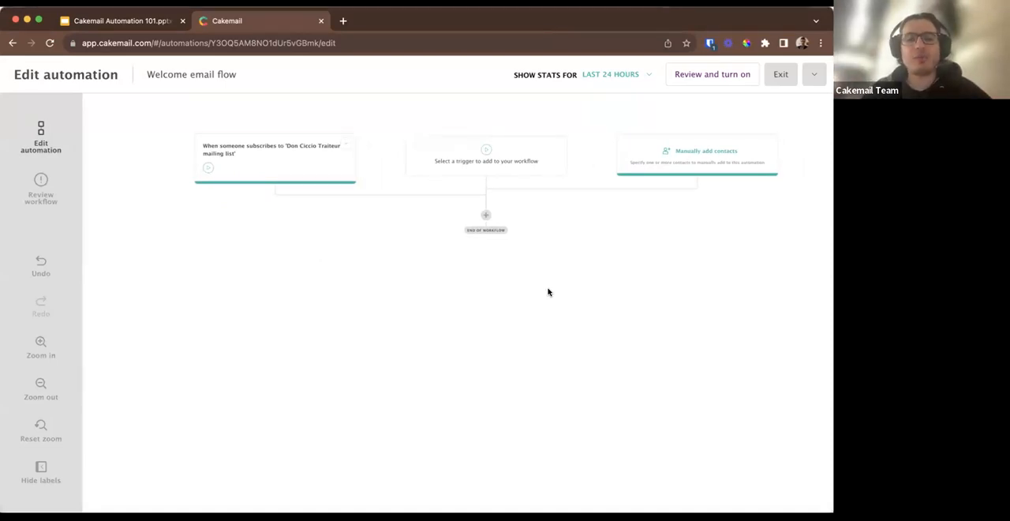
left_click(487, 216)
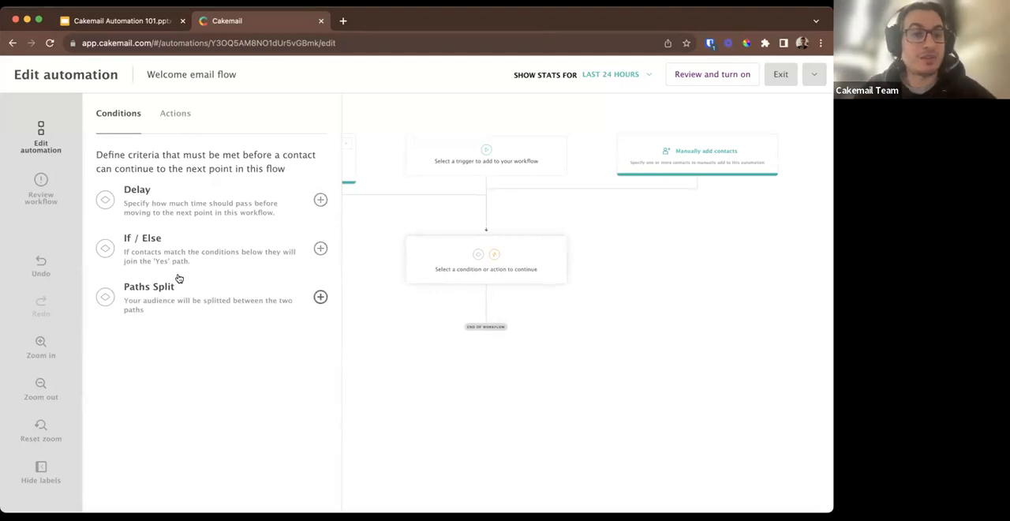
left_click(175, 113)
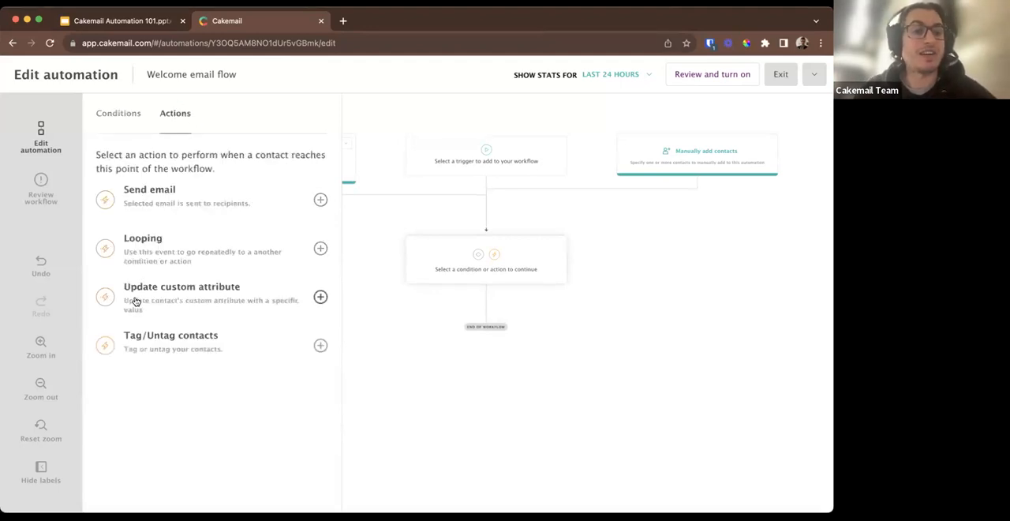
left_click(127, 117)
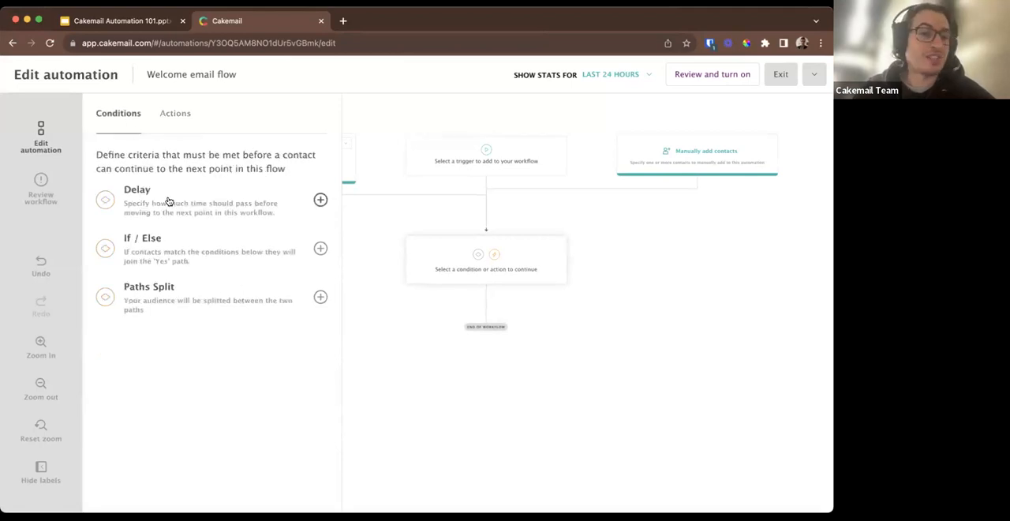
left_click(320, 200)
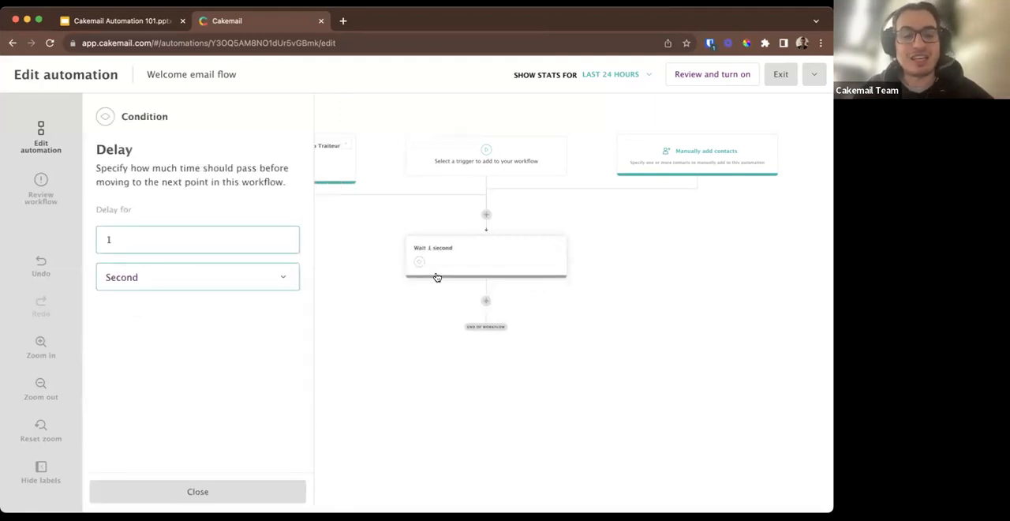
Review the delay's duration and available time units, and close its settings.
left_click(193, 286)
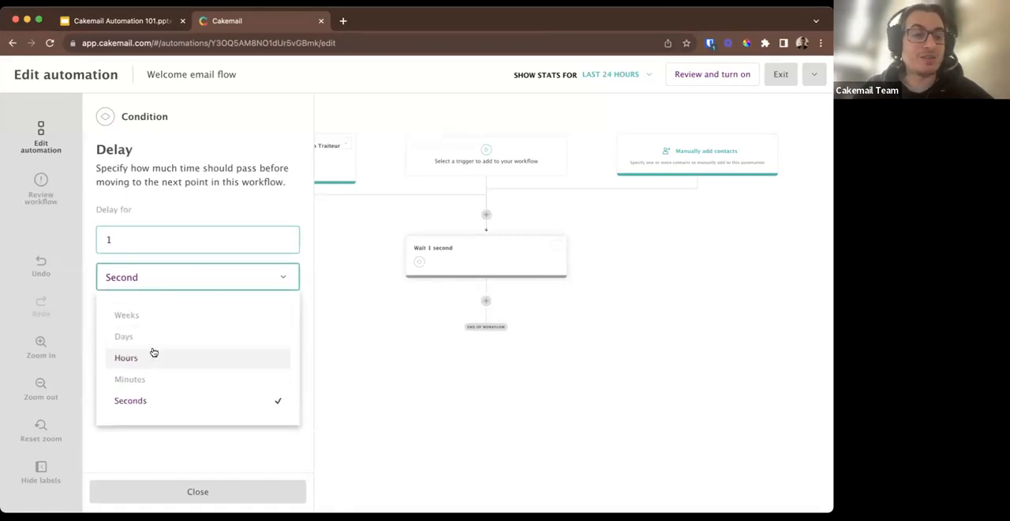
left_click(150, 243)
left_click_drag(134, 245, 100, 240)
left_click(117, 240)
left_click(365, 294)
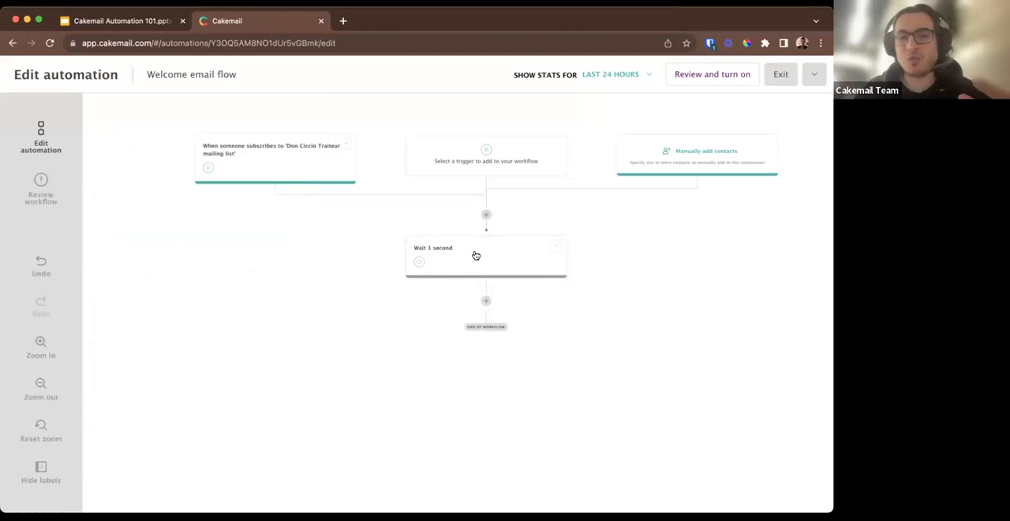
Add a Send email action to the workflow directly after the delay and view its email settings.
left_click(485, 305)
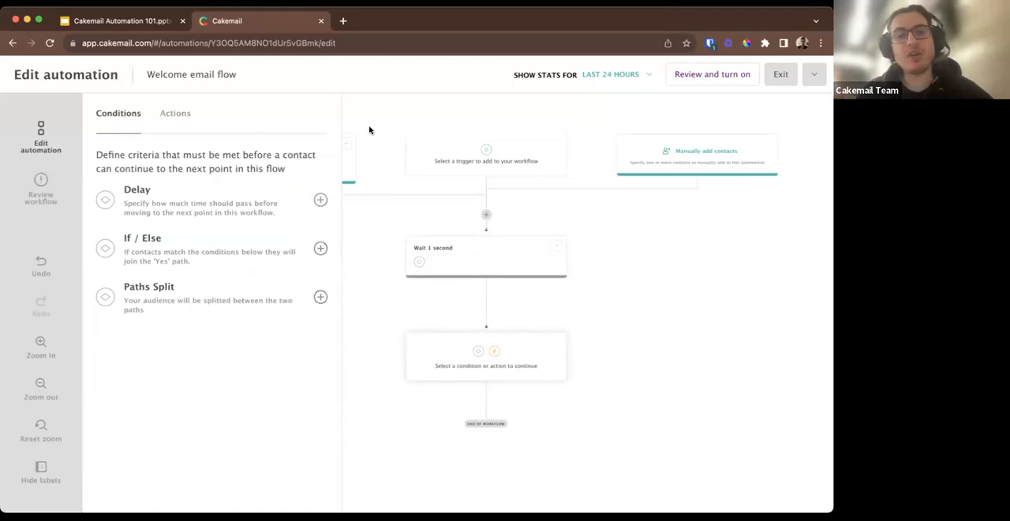
left_click(180, 116)
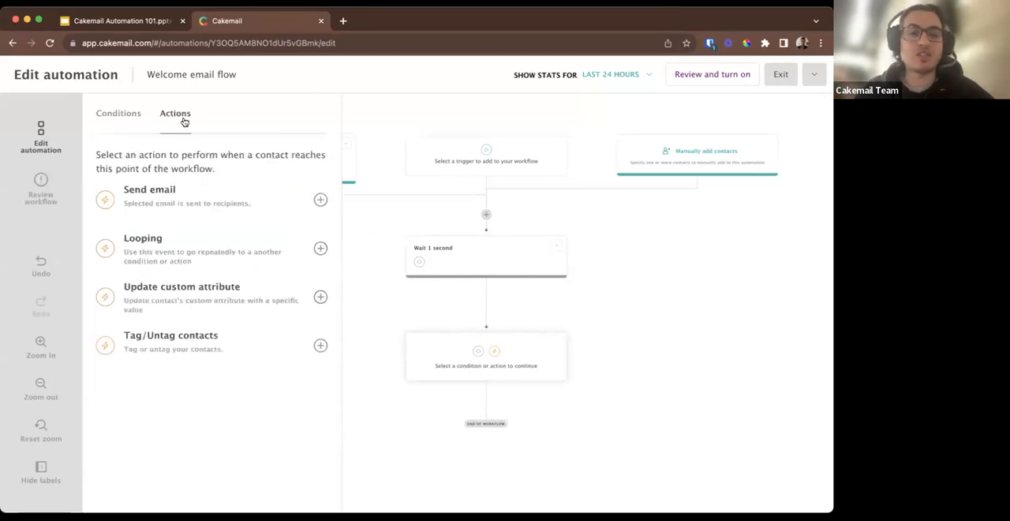
left_click(319, 197)
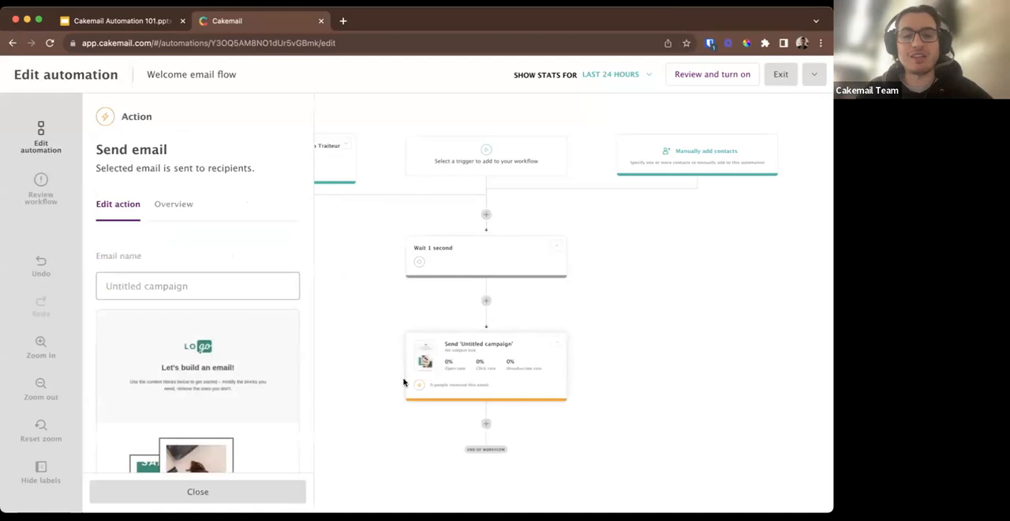
scroll(403, 382, "down", 3)
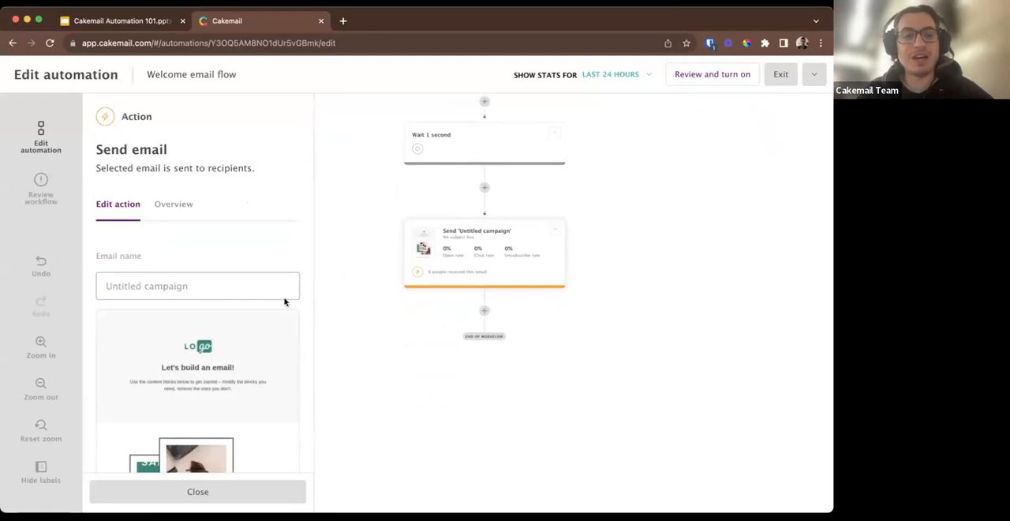
scroll(285, 302, "down", 3)
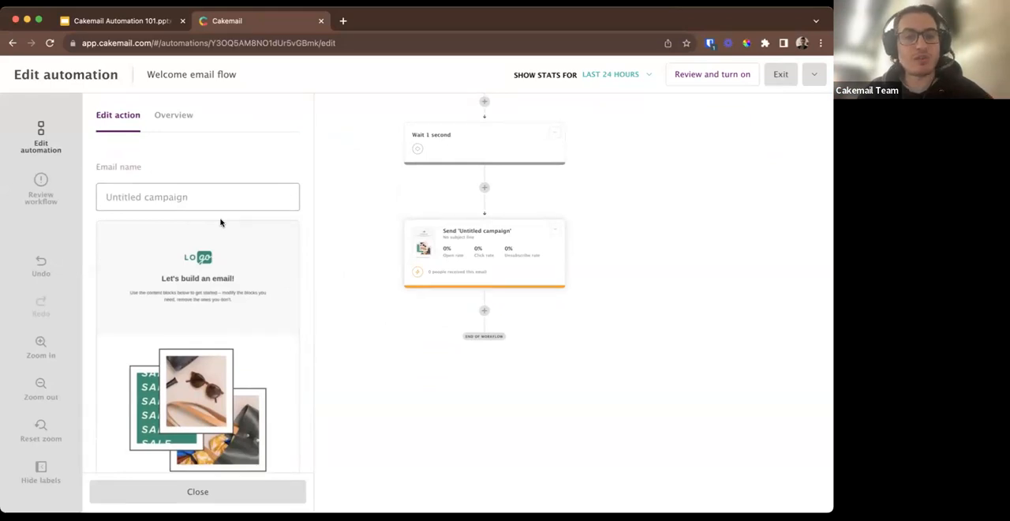
Name the email in the new Send email action "Welcome email".
left_click(166, 197)
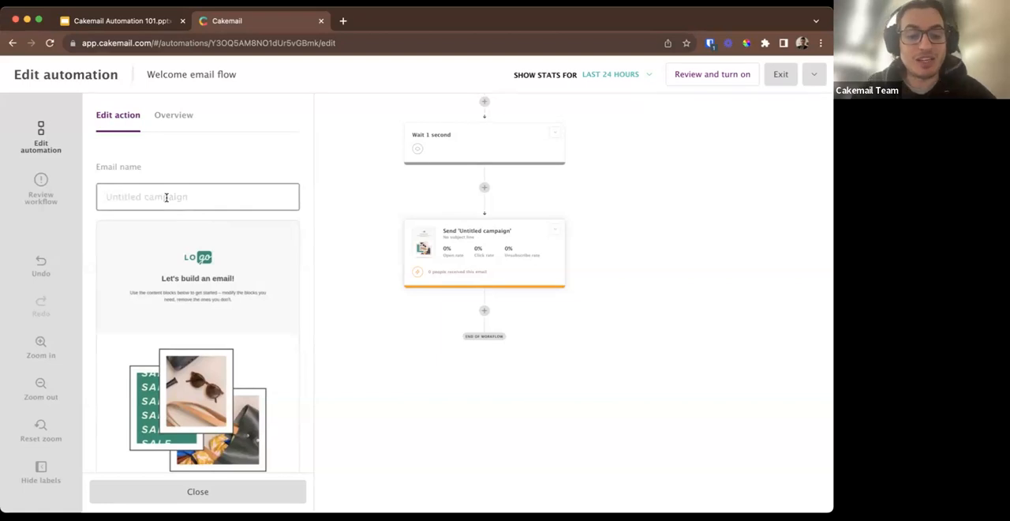
type("t")
key("BackSpace")
type("Welcome email")
Look through the welcome email's template and the available content blocks in the content editor, then save and exit it.
scroll(163, 303, "down", 5)
scroll(163, 302, "up", 3)
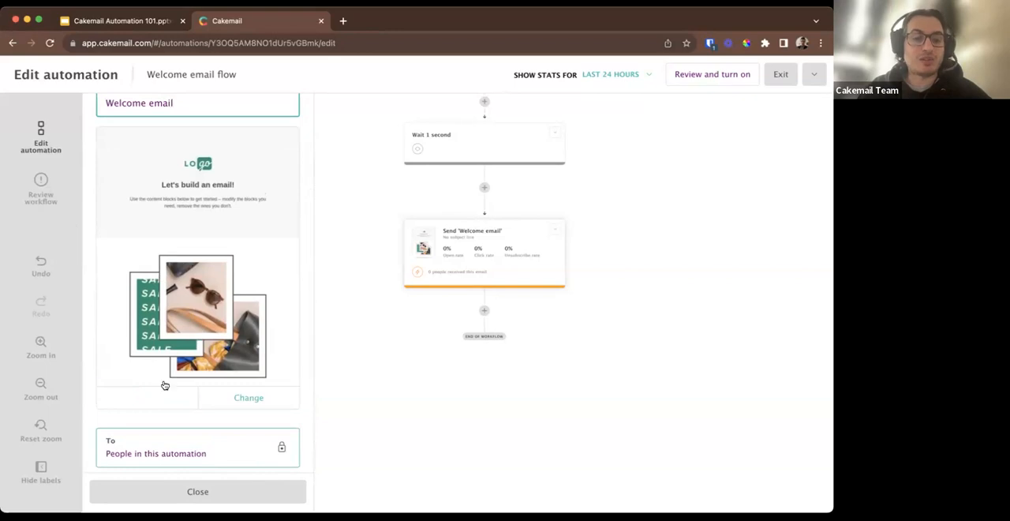
left_click(150, 399)
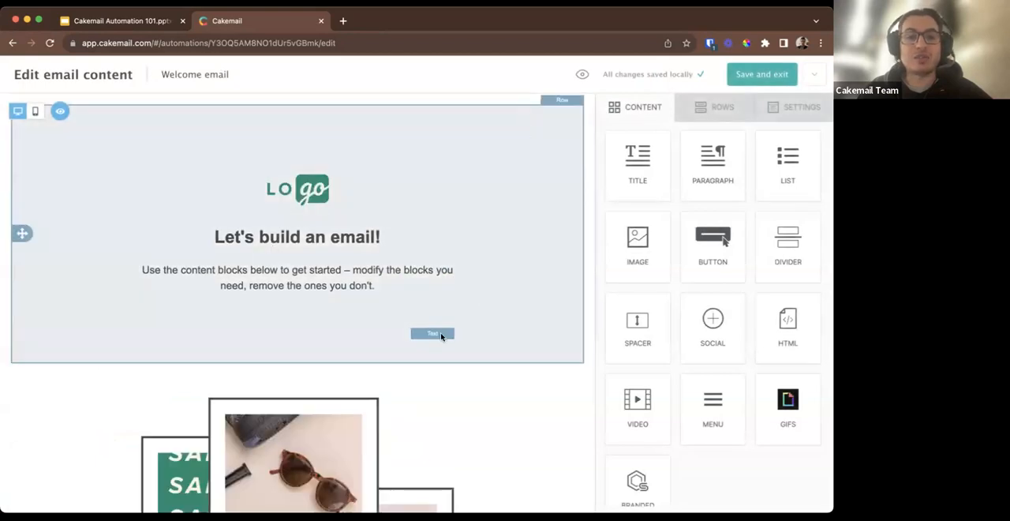
scroll(437, 352, "down", 5)
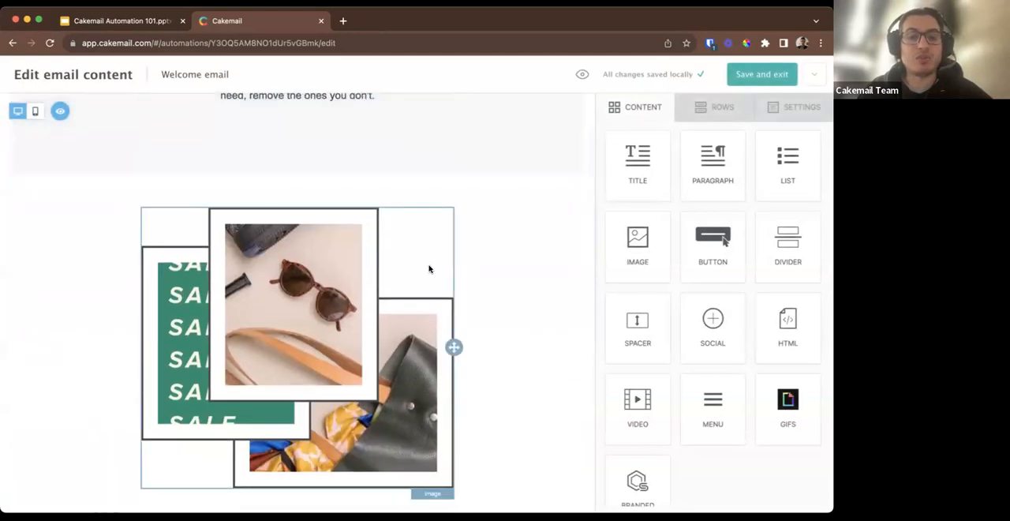
scroll(429, 269, "up", 4)
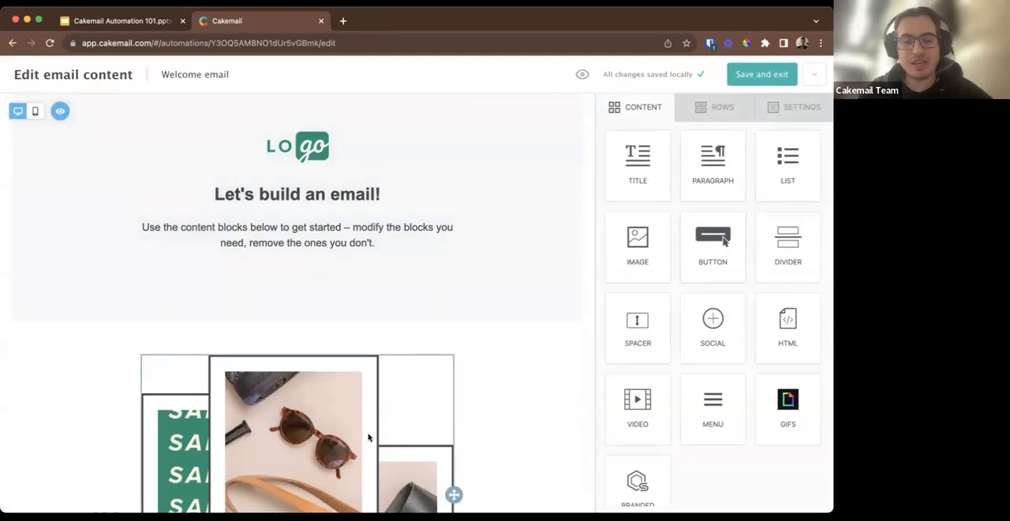
scroll(367, 433, "down", 2)
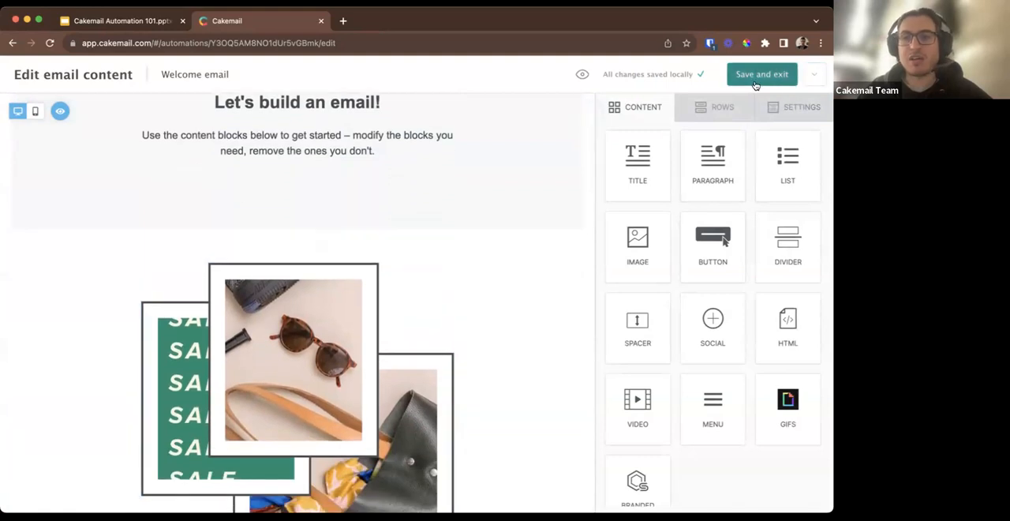
left_click(754, 77)
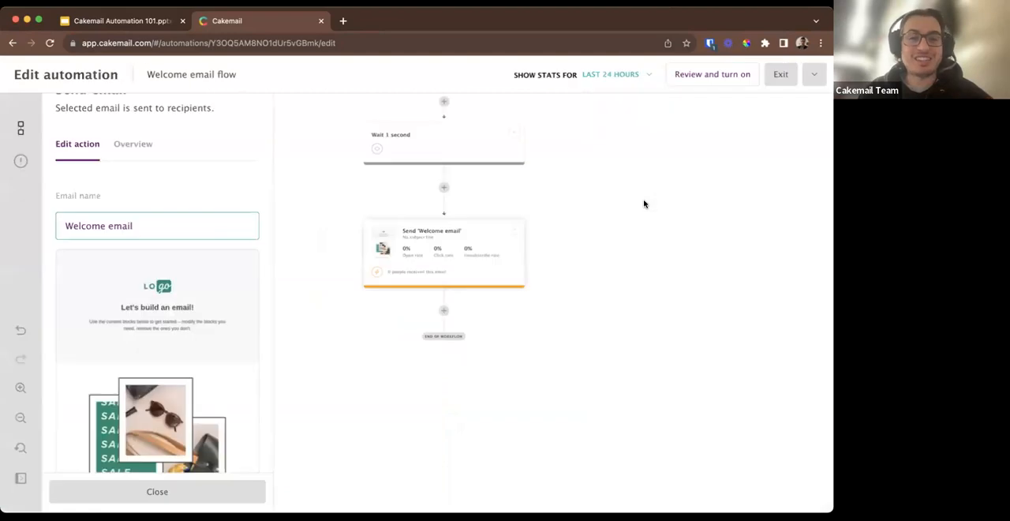
Check the welcome email's recipients and available senders, and set its subject line to "Welcome !".
scroll(211, 371, "down", 2)
scroll(212, 371, "down", 2)
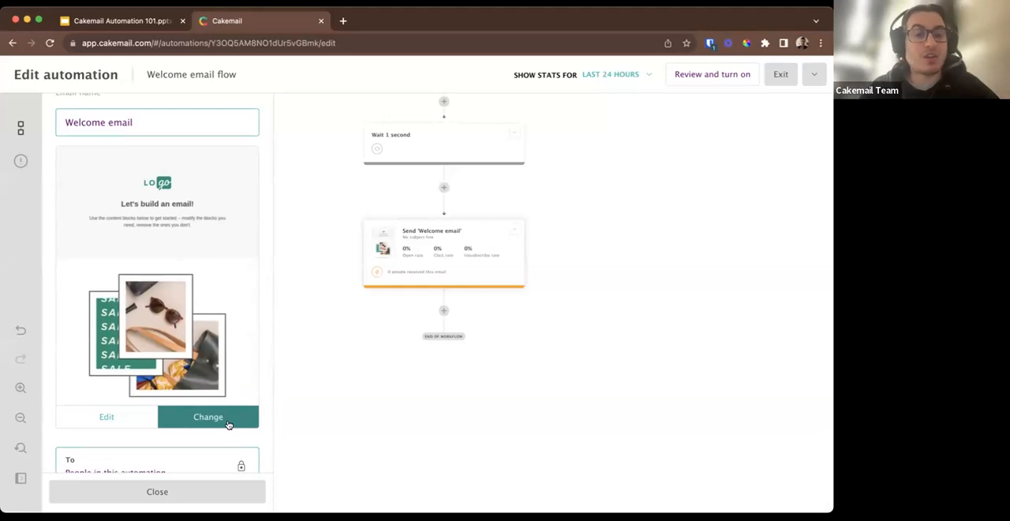
scroll(191, 360, "down", 3)
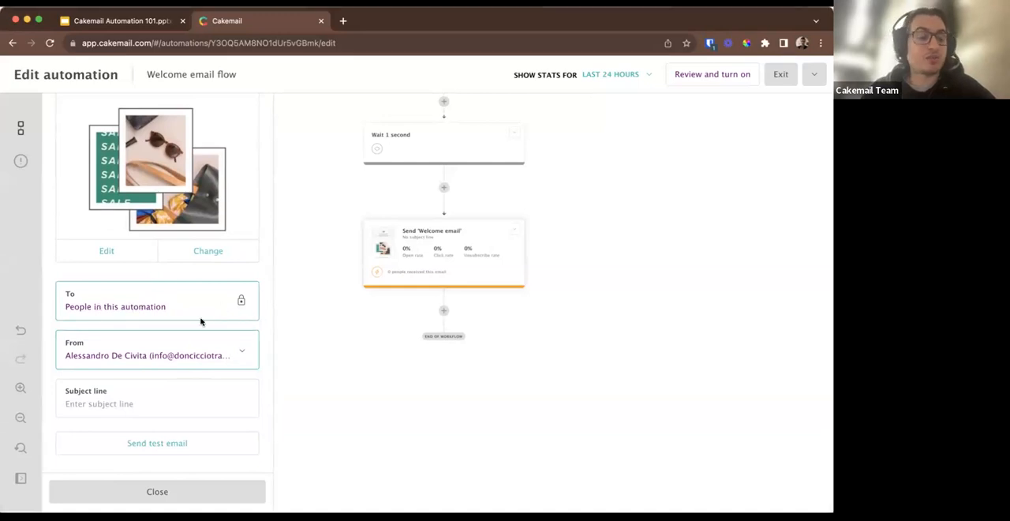
scroll(201, 320, "down", 1)
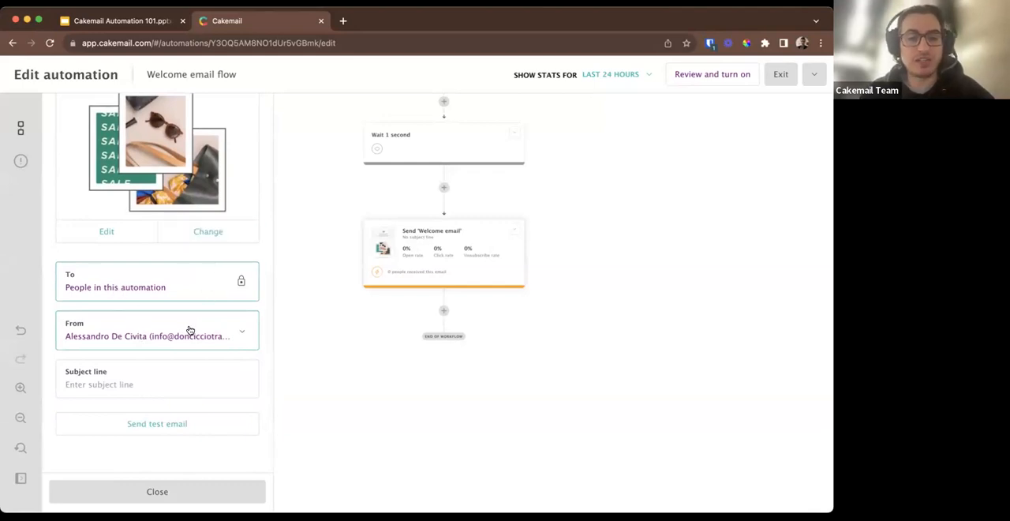
left_click(241, 334)
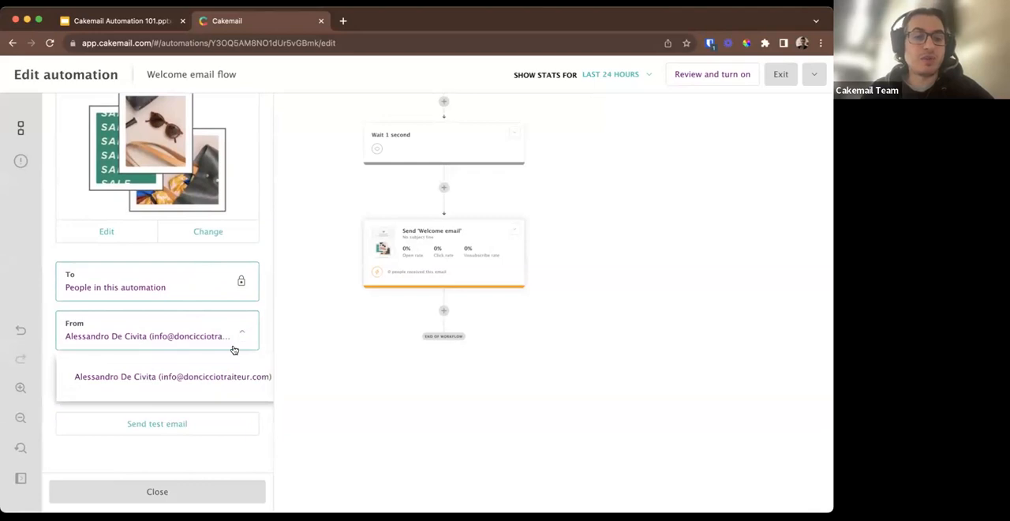
left_click(241, 335)
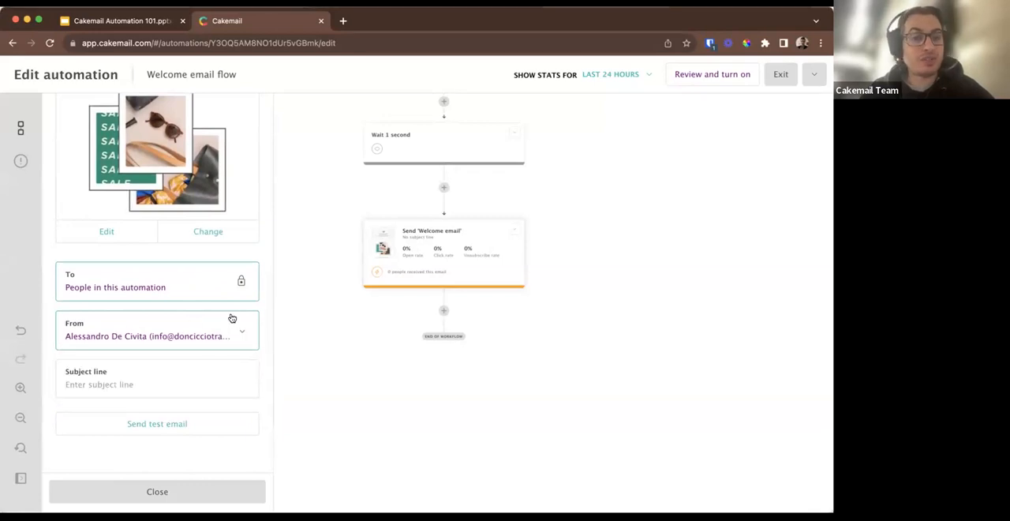
left_click(108, 382)
type("Welcome !")
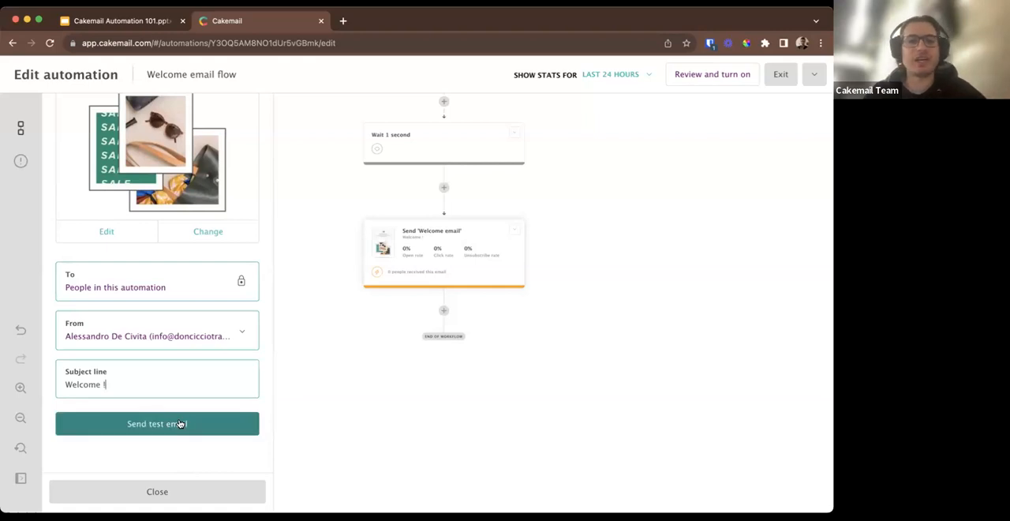
Review the welcome email's performance overview, from open rate to bounce rate, and close the action's settings.
scroll(171, 392, "up", 5)
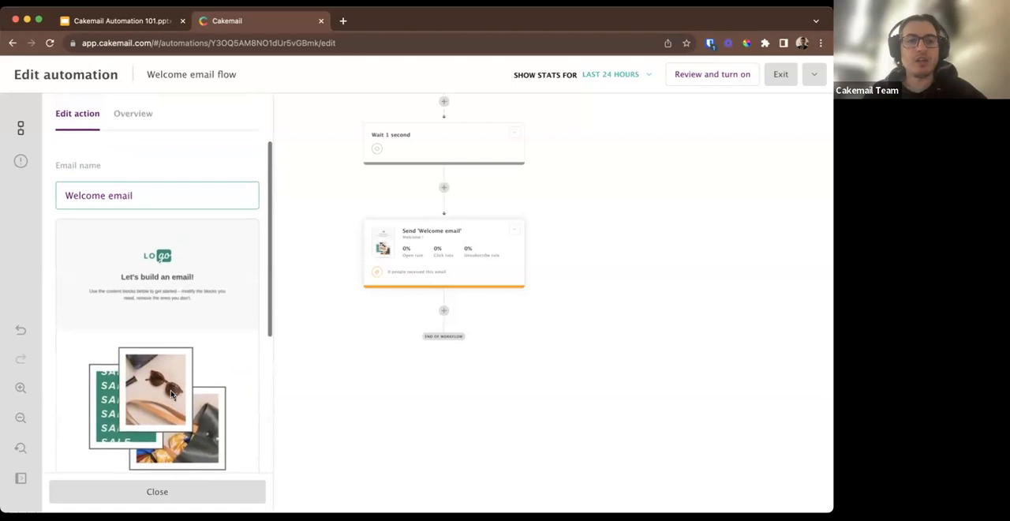
scroll(171, 390, "up", 3)
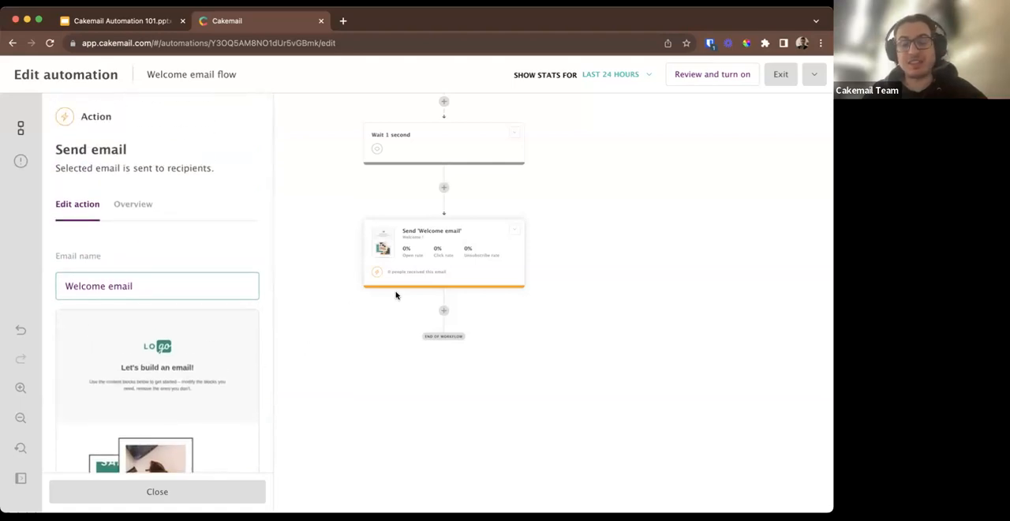
scroll(530, 213, "up", 3)
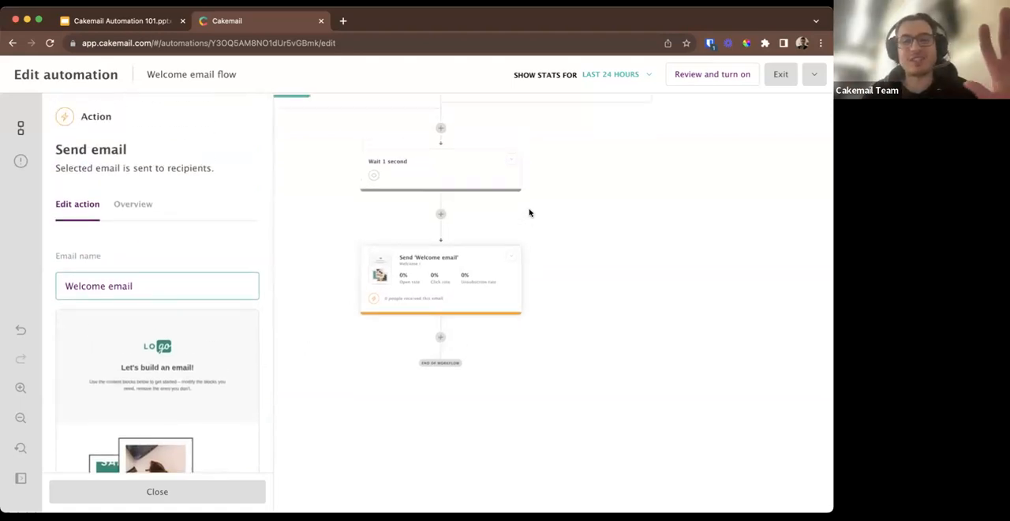
left_click(143, 207)
scroll(136, 340, "down", 5)
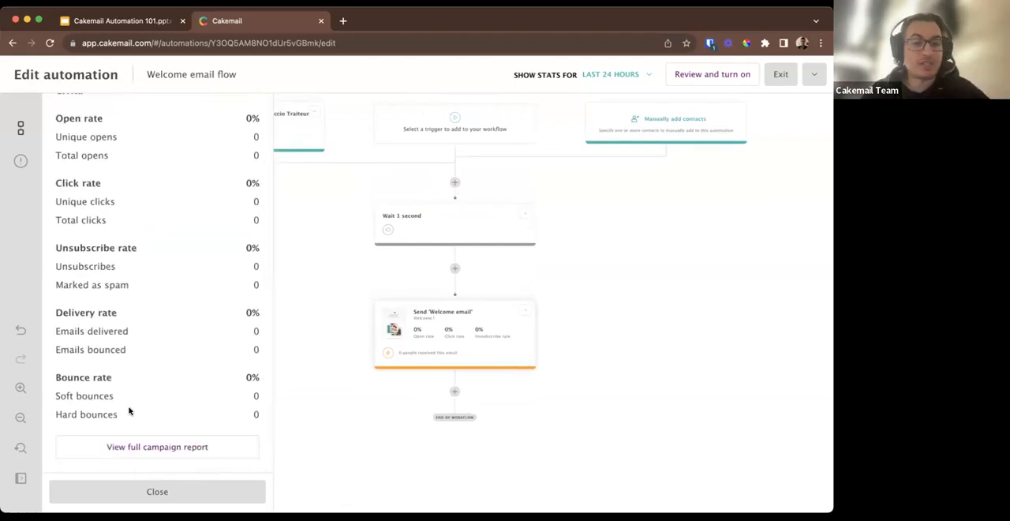
scroll(125, 371, "up", 5)
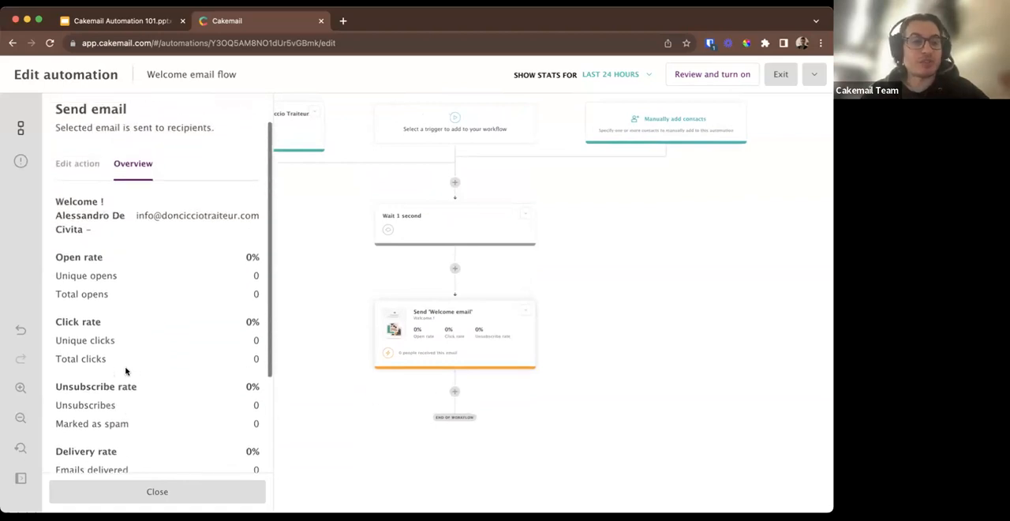
scroll(125, 368, "down", 5)
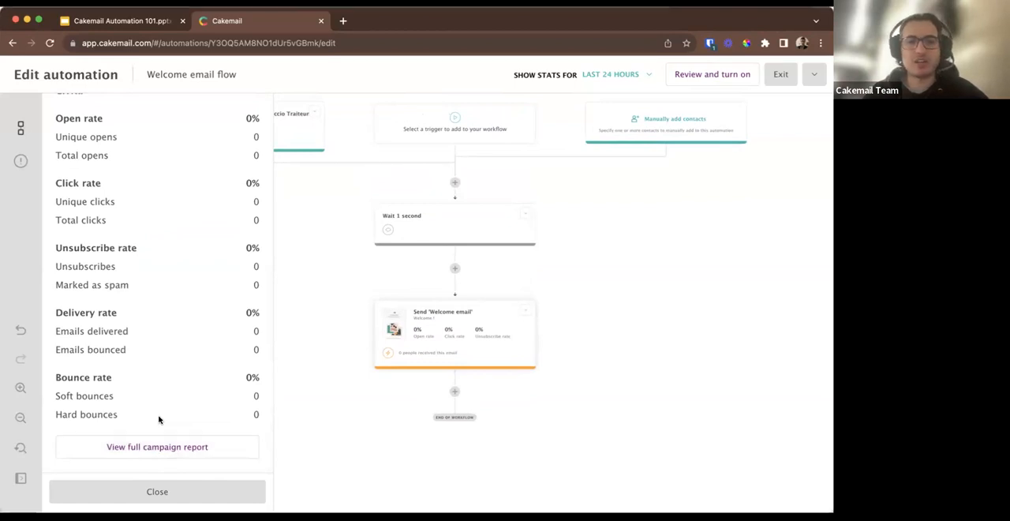
scroll(158, 419, "up", 5)
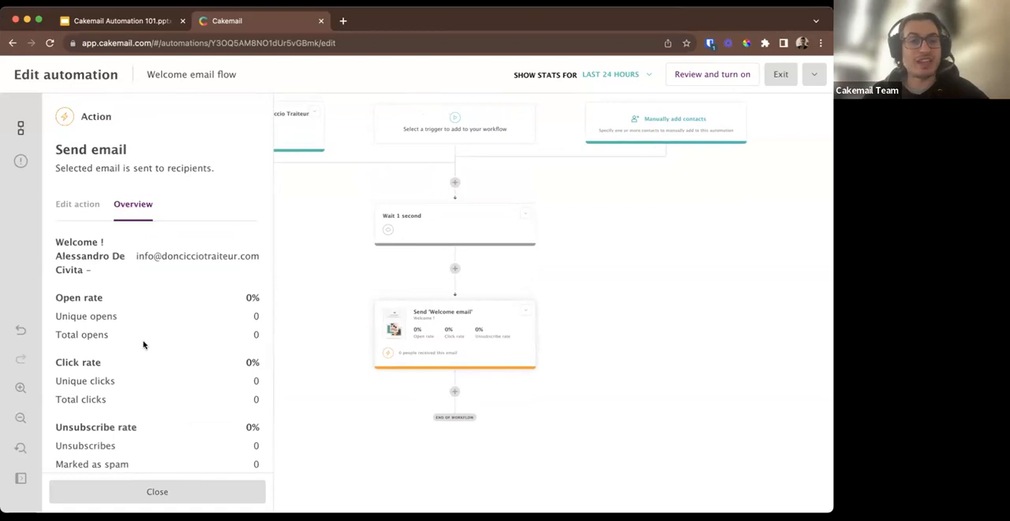
left_click(319, 289)
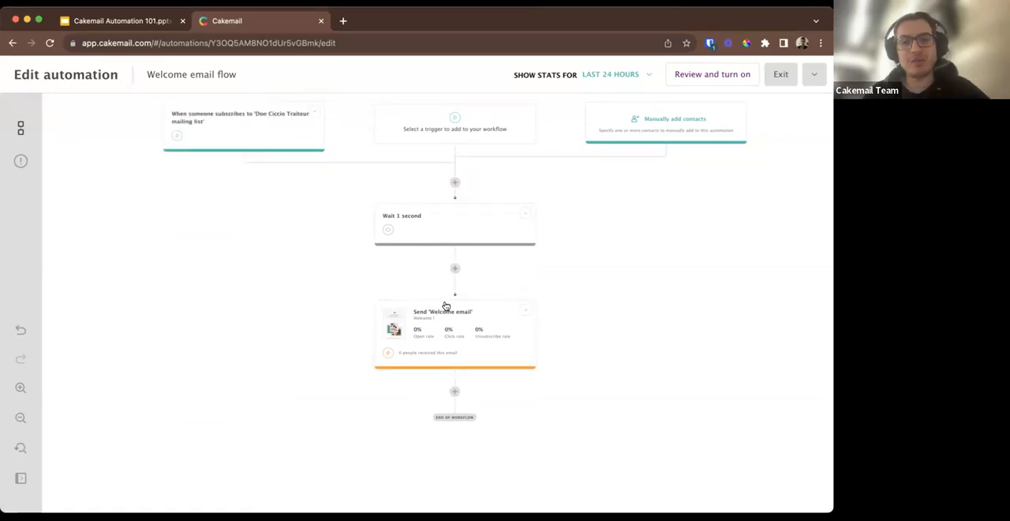
Add an If / Else condition to the workflow directly after the welcome email.
scroll(469, 401, "down", 3)
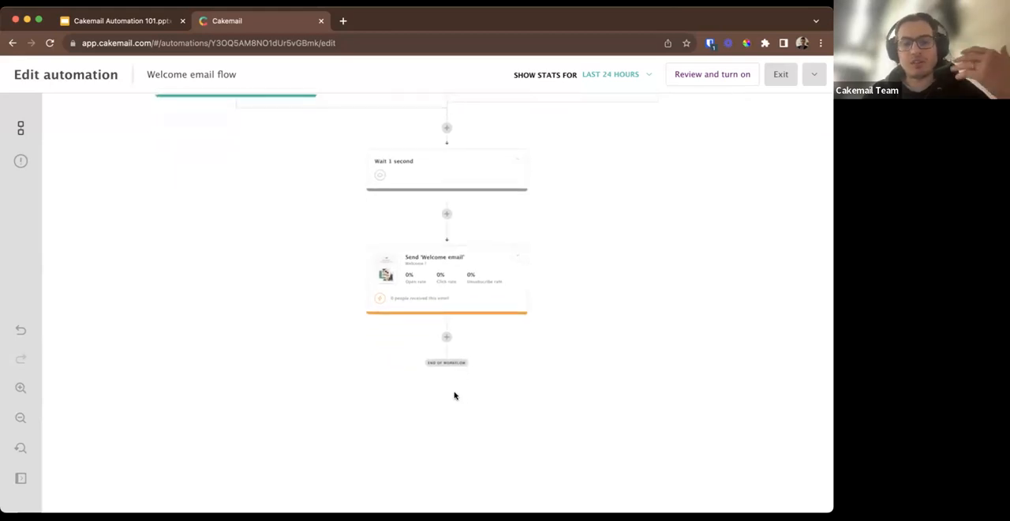
left_click(445, 339)
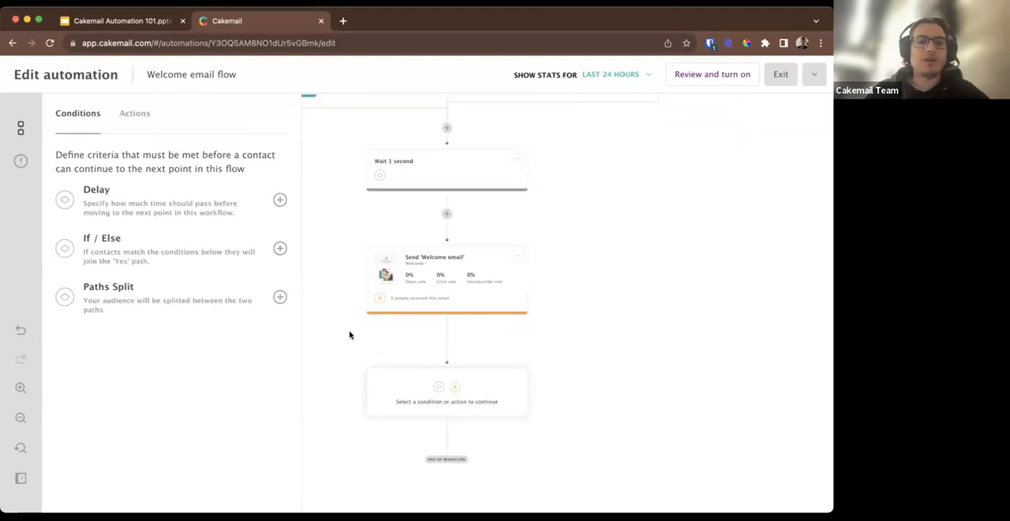
left_click(280, 250)
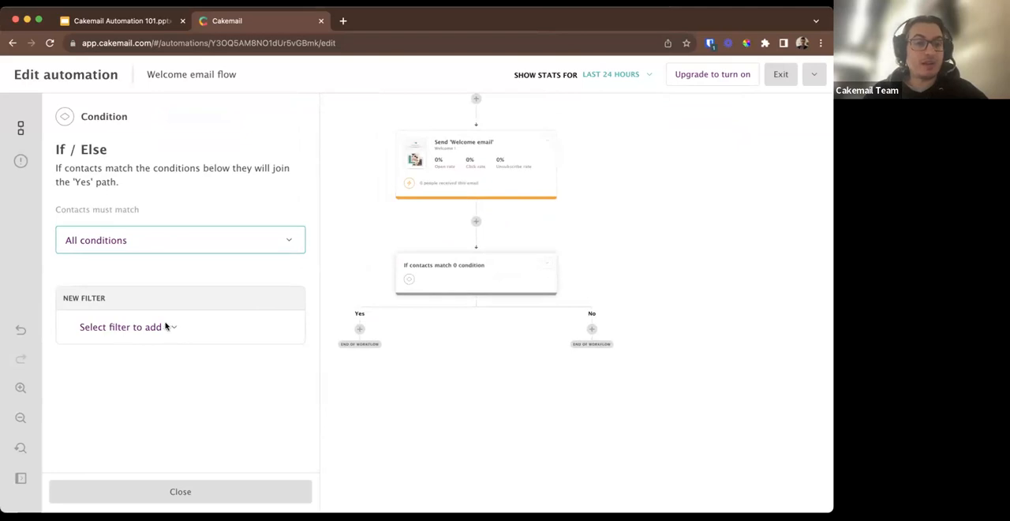
Examine the If / Else condition's match options and its campaign activity and contact details filters, and close its settings.
left_click(188, 243)
left_click(188, 244)
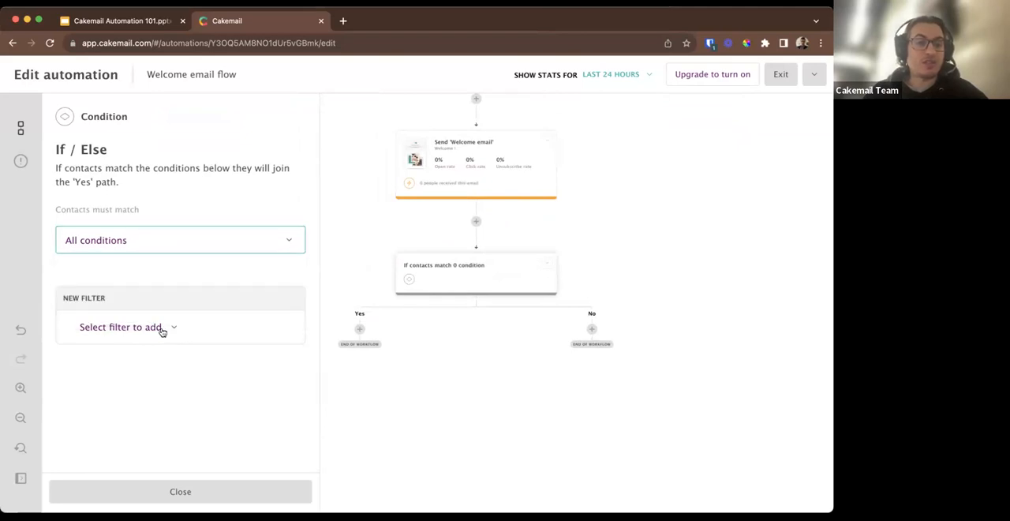
left_click(161, 328)
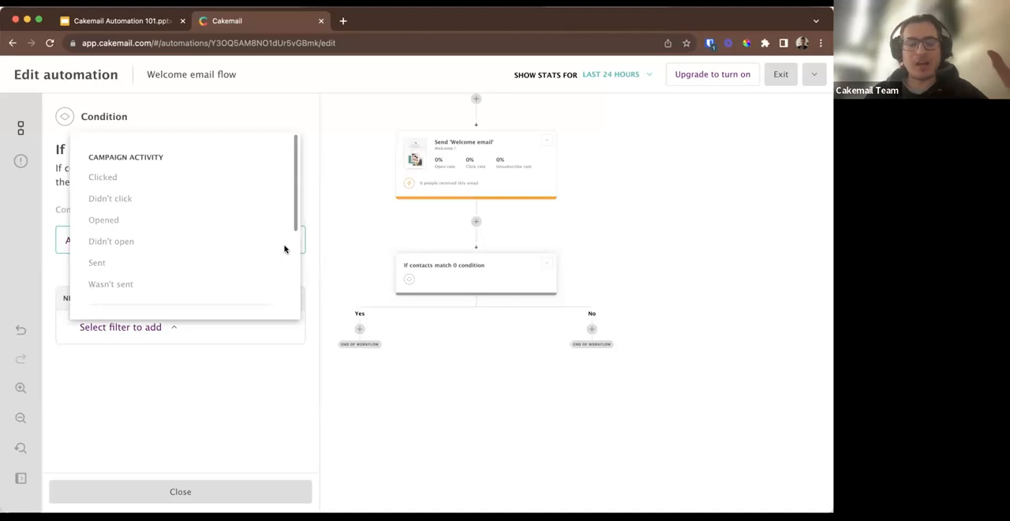
scroll(285, 249, "down", 5)
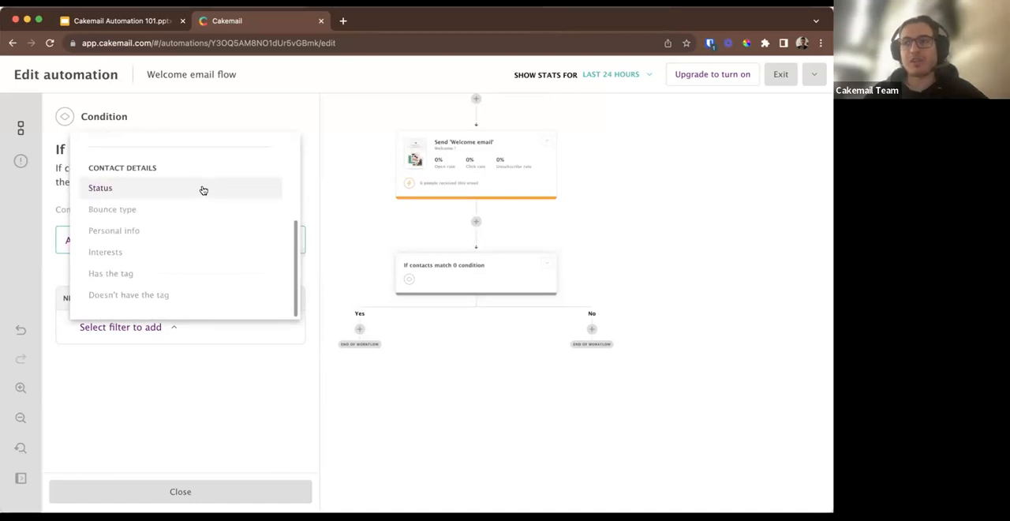
scroll(202, 190, "down", 1)
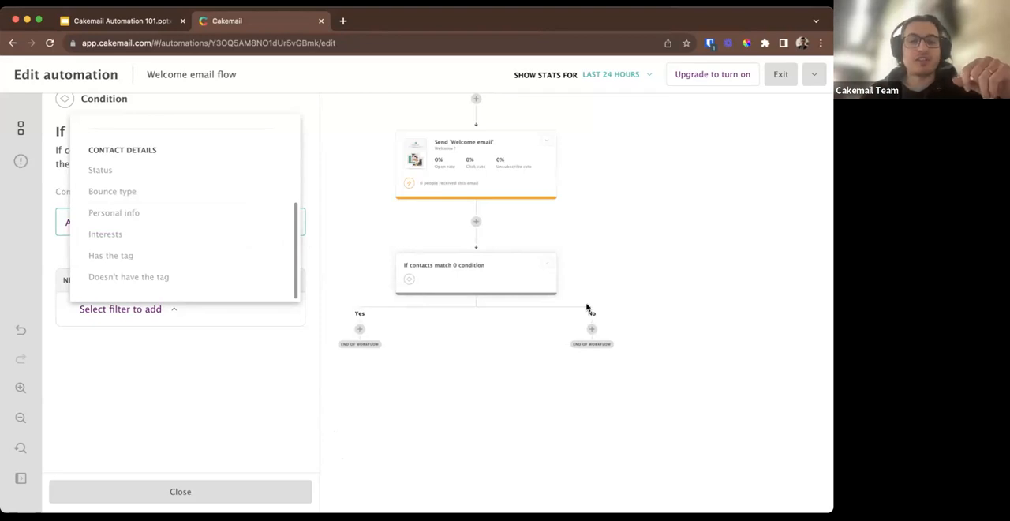
scroll(434, 234, "up", 2)
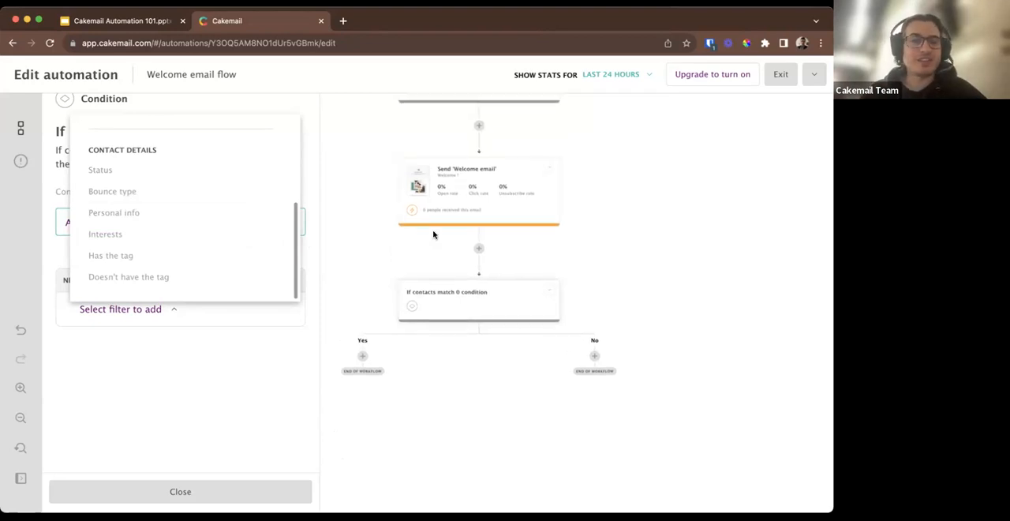
scroll(433, 234, "up", 5)
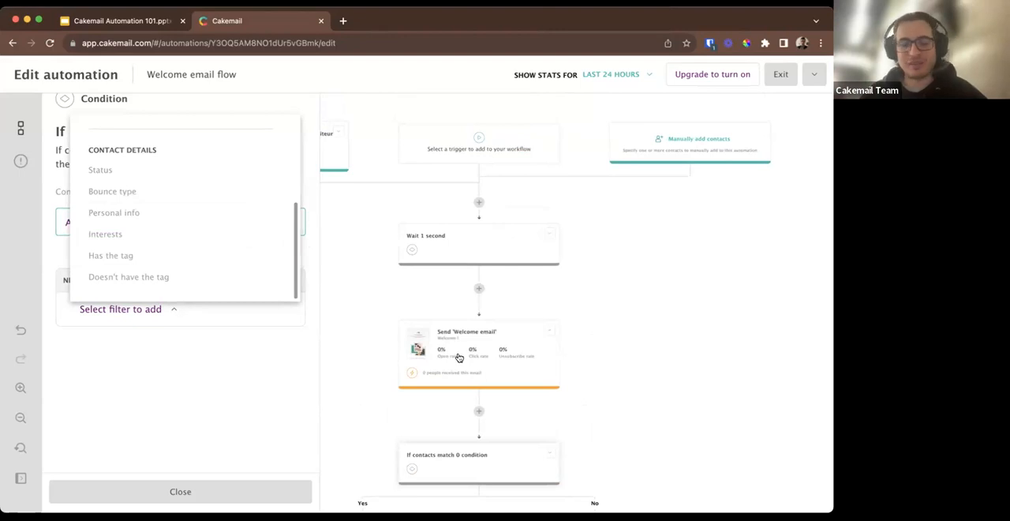
scroll(459, 357, "down", 5)
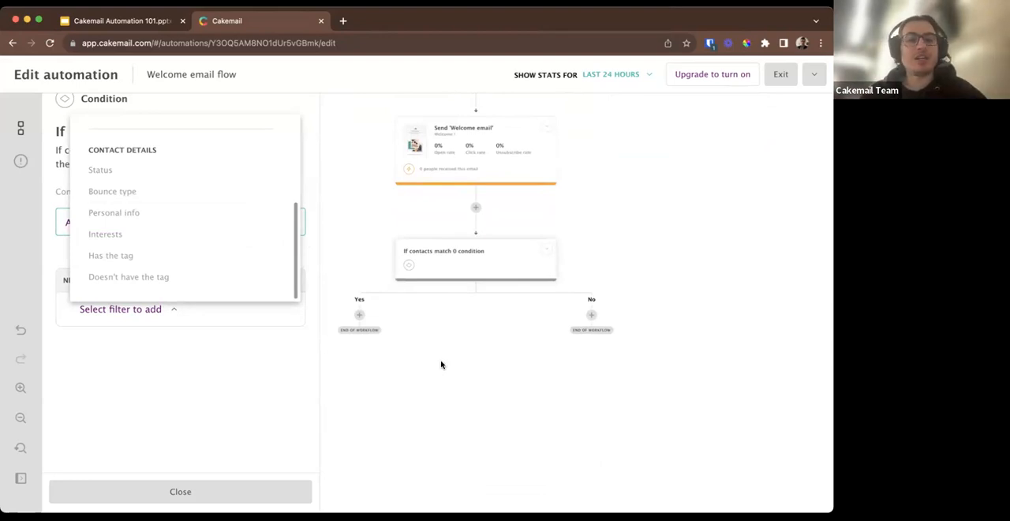
left_click(413, 326)
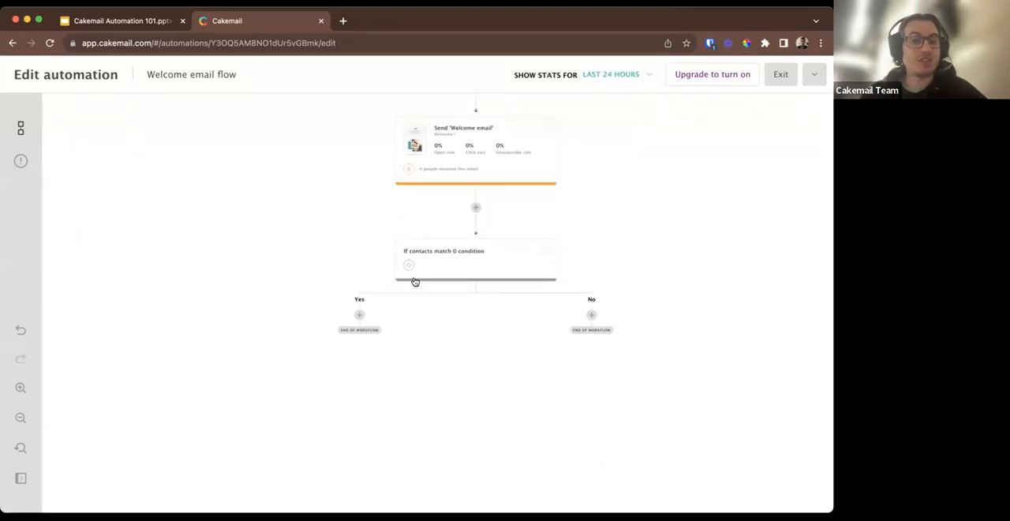
Add a Send email action to the Yes path of the If / Else condition.
left_click(359, 317)
left_click(130, 112)
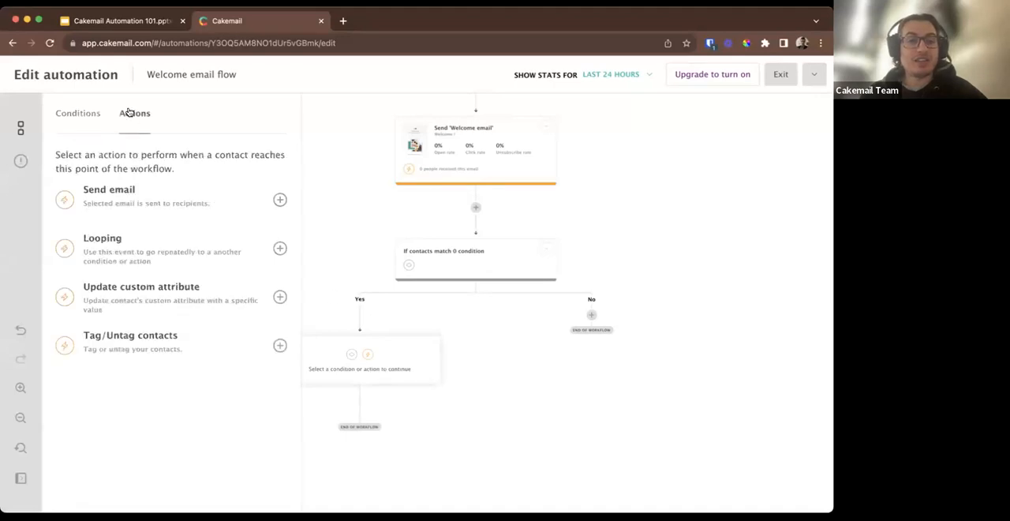
left_click(279, 198)
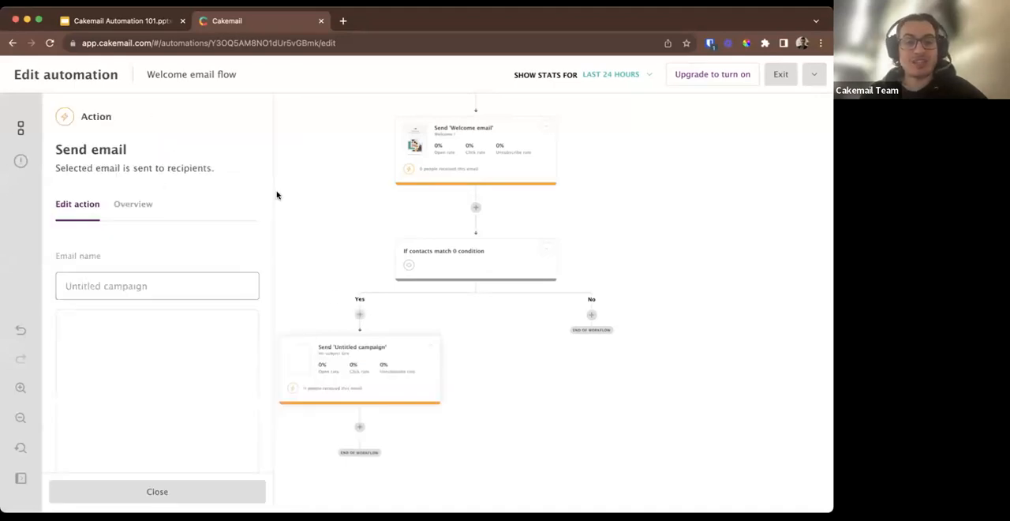
Add a Send email action to the No path of the If / Else condition.
left_click(588, 314)
left_click(139, 115)
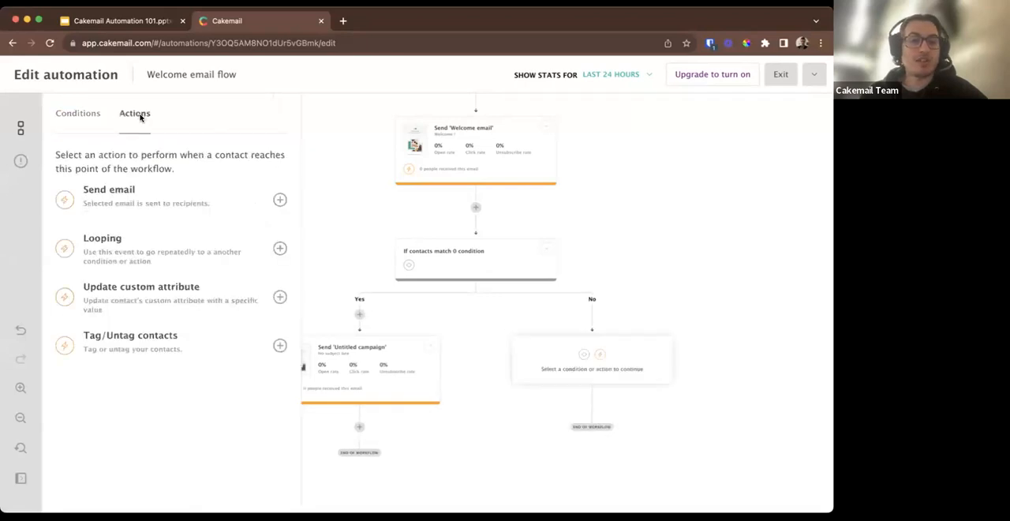
left_click(280, 198)
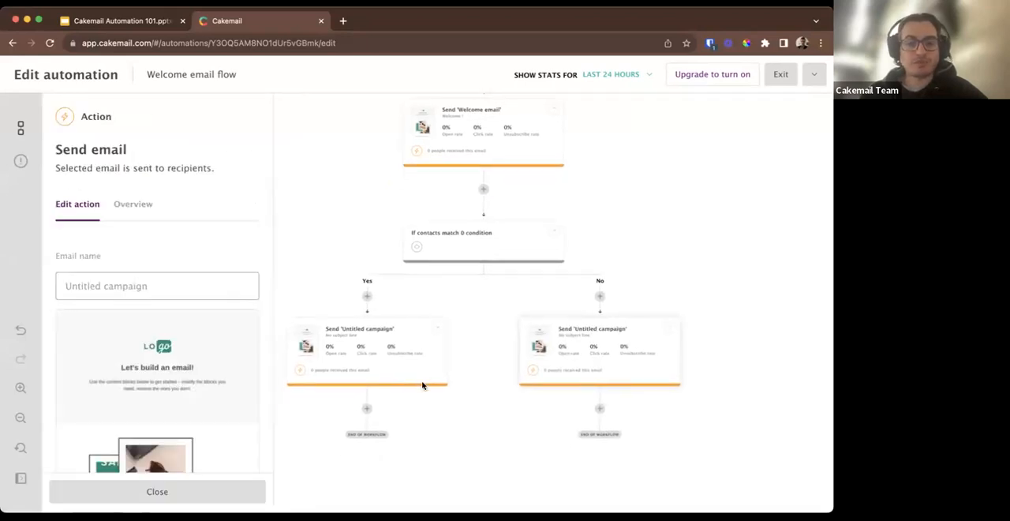
Add a Looping action after the Yes path's email, check its loop frequency options, and close its settings.
scroll(422, 379, "down", 2)
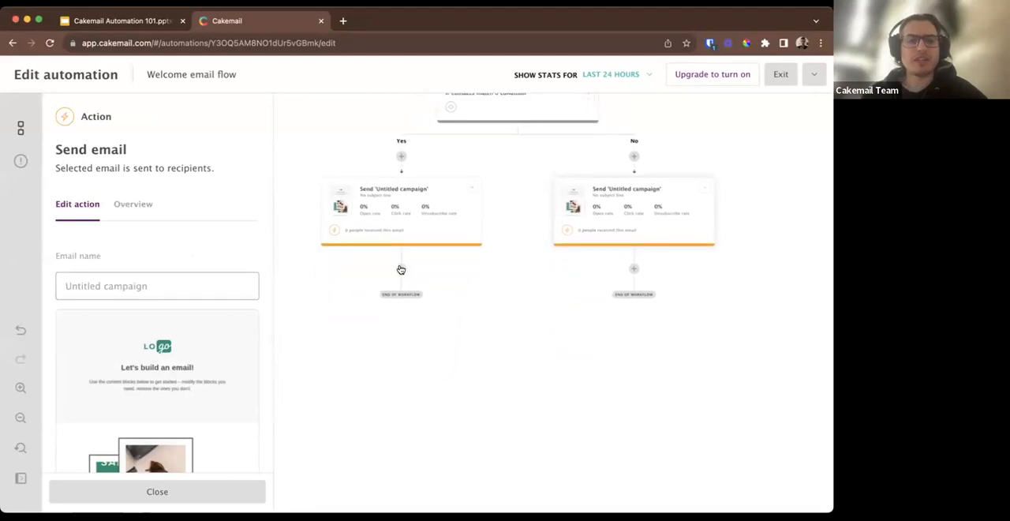
left_click(401, 269)
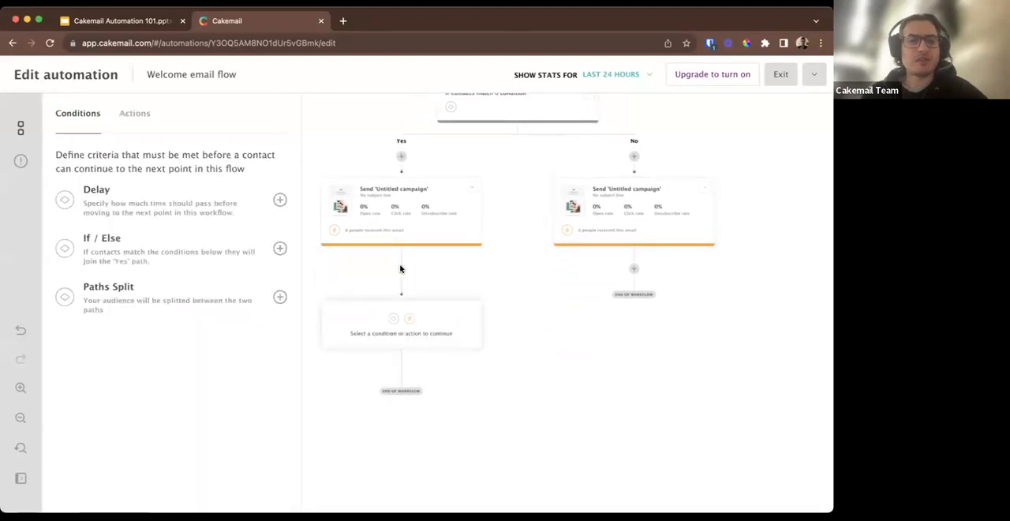
left_click(134, 115)
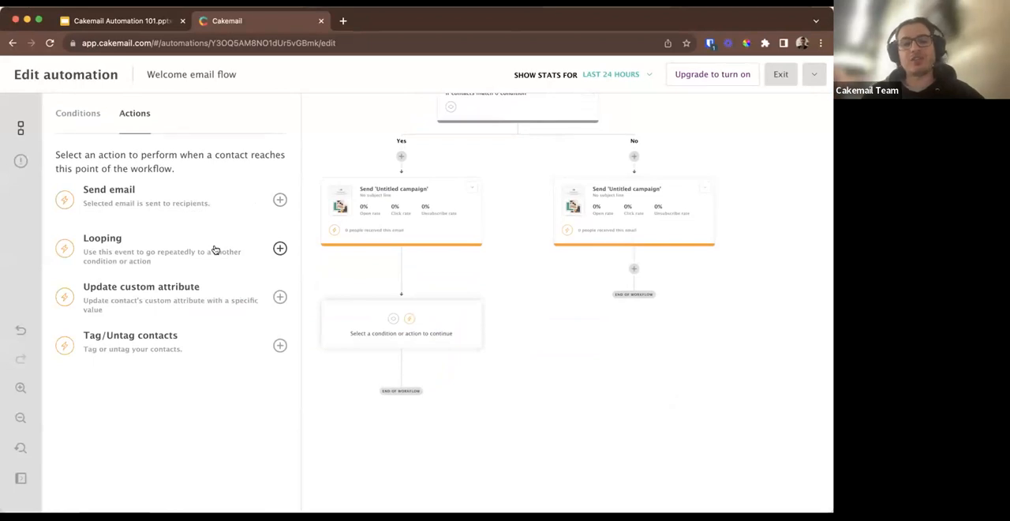
left_click(280, 247)
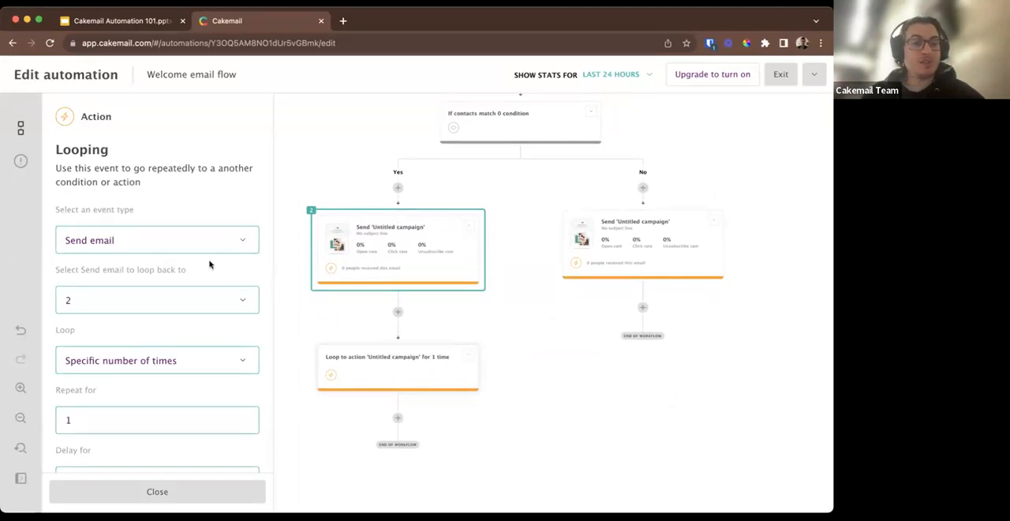
scroll(194, 376, "down", 2)
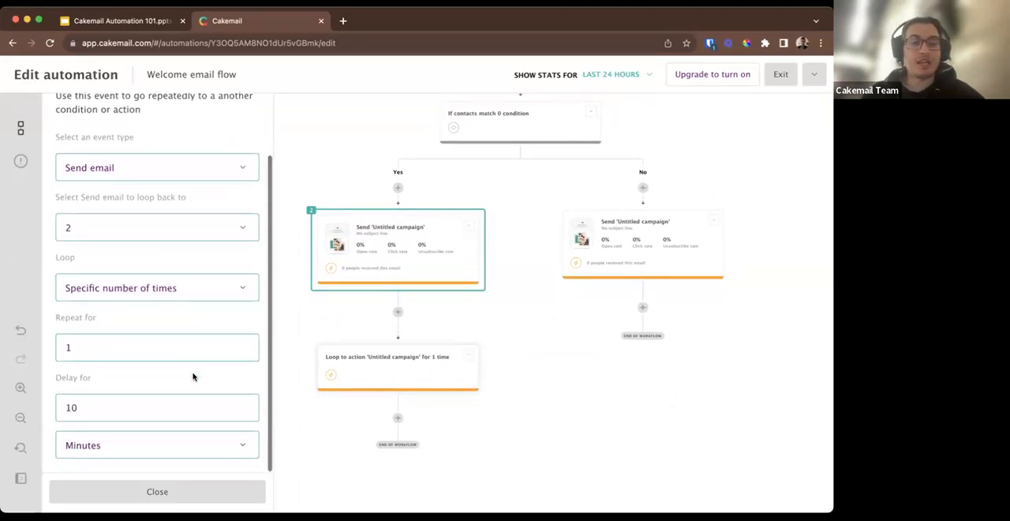
left_click(211, 293)
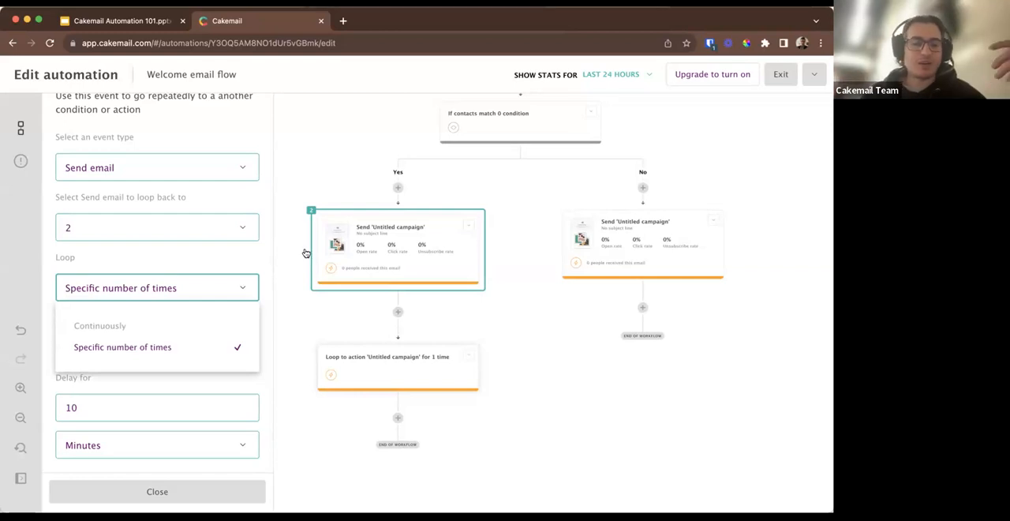
left_click(293, 304)
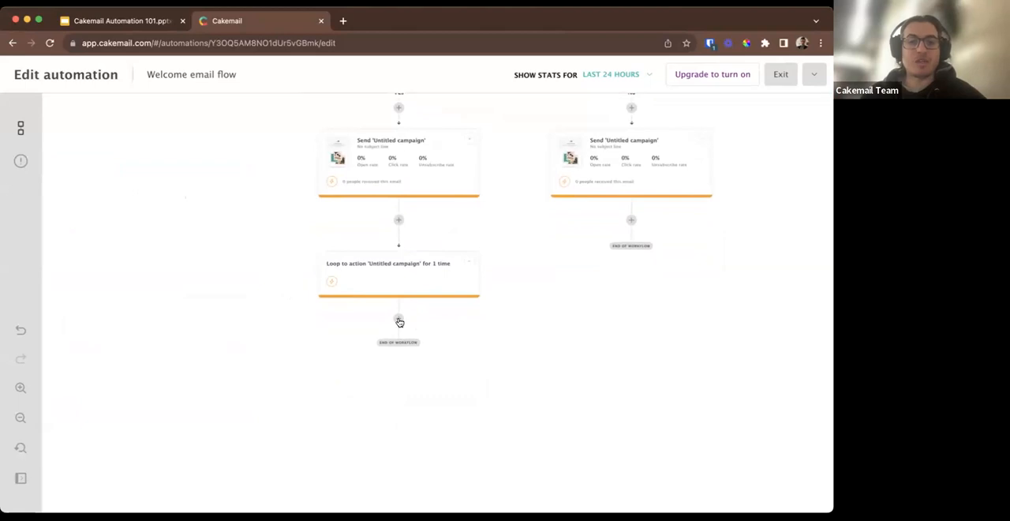
Add a Paths Split condition after the Looping action on the Yes path.
left_click(399, 320)
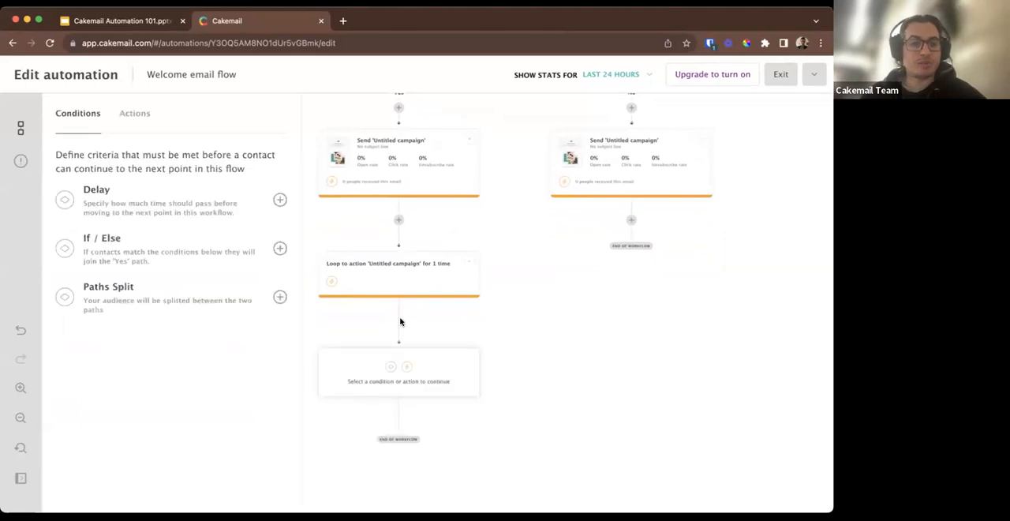
left_click(135, 115)
left_click(64, 120)
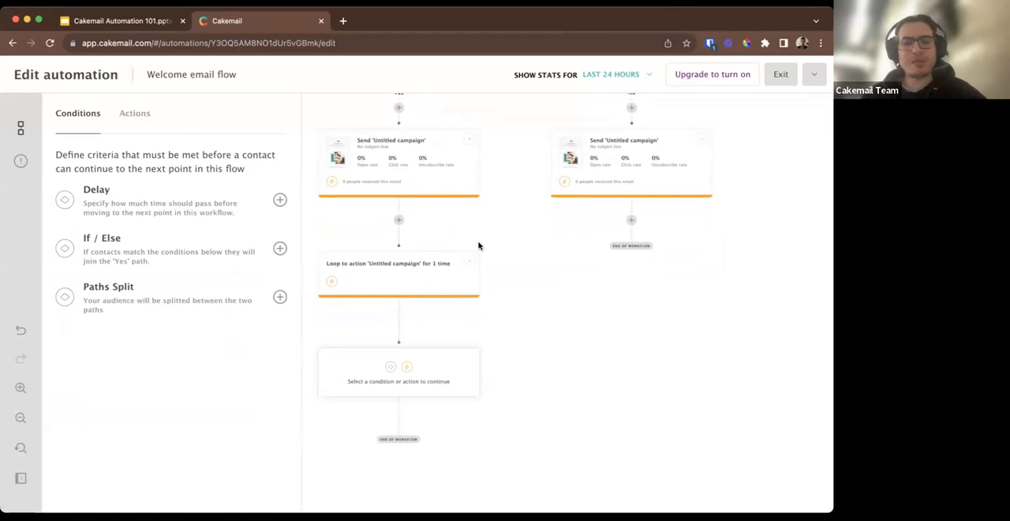
scroll(582, 284, "up", 1)
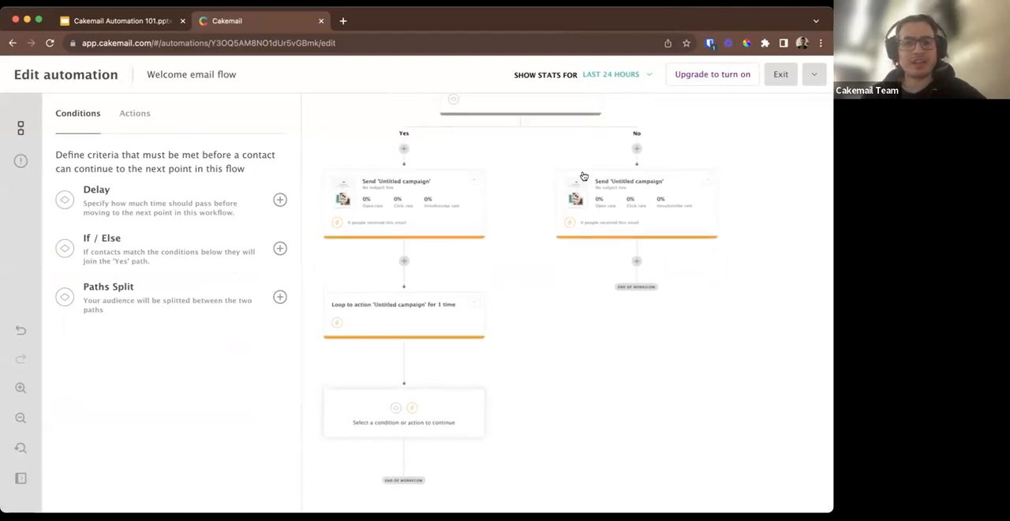
scroll(550, 288, "up", 6)
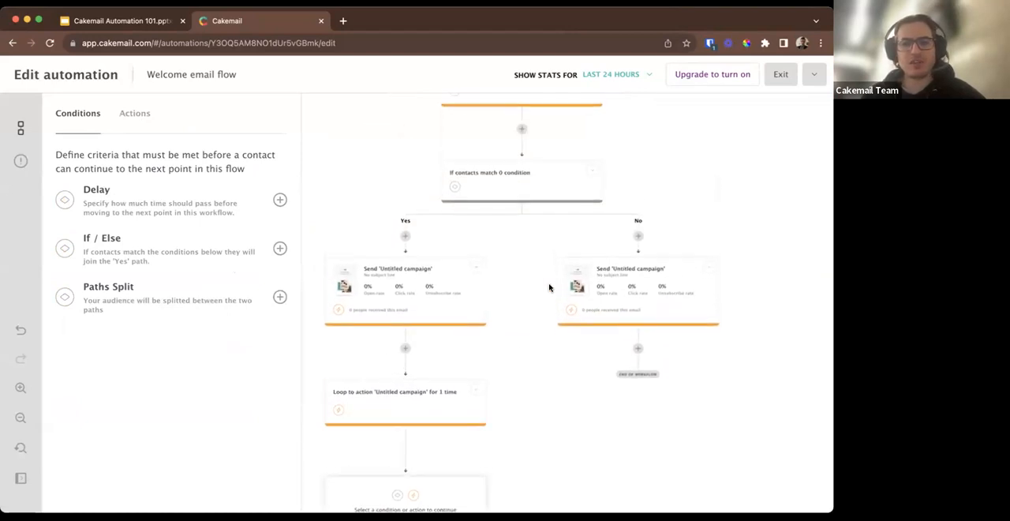
scroll(550, 288, "up", 2)
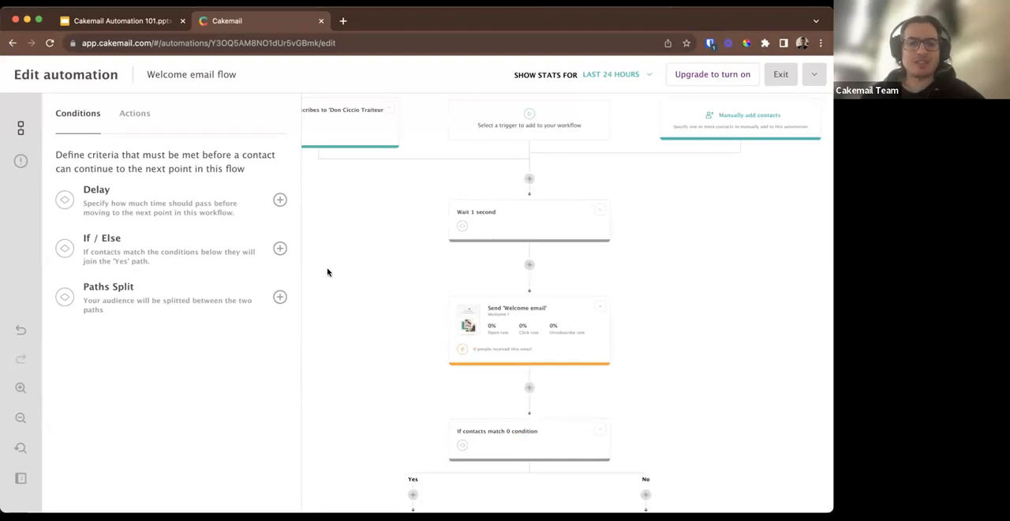
scroll(360, 348, "down", 8)
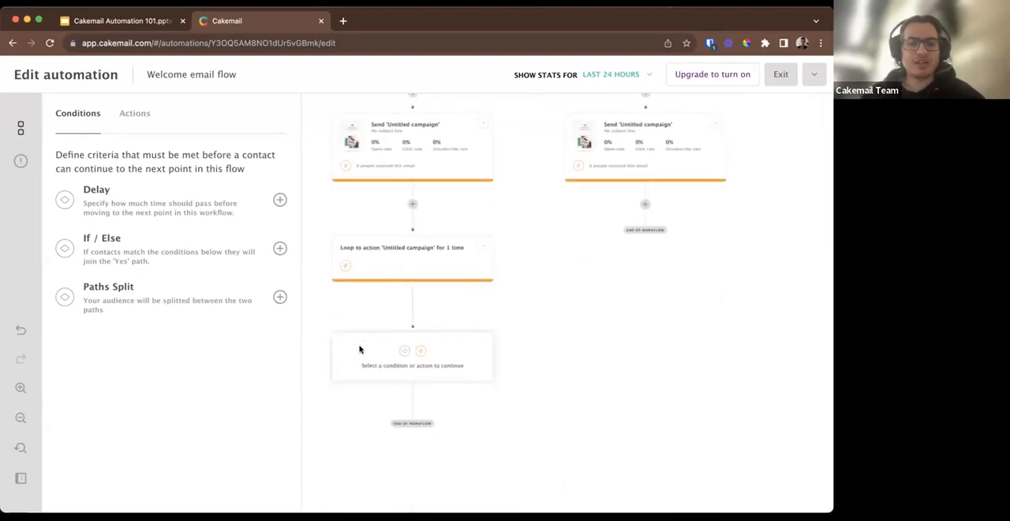
left_click(280, 297)
left_click(250, 306)
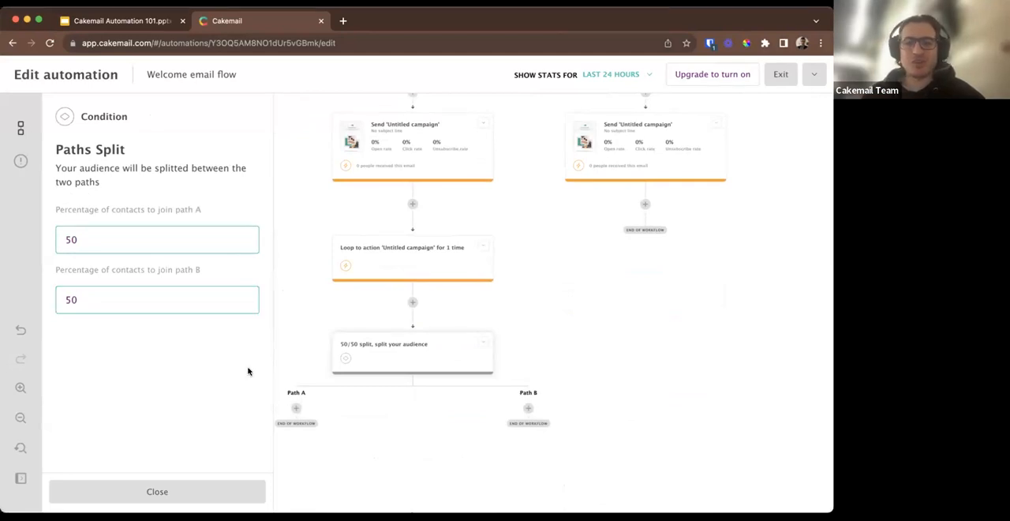
Set the percentage of contacts joining path A of the Paths Split to 90.
scroll(320, 361, "down", 2)
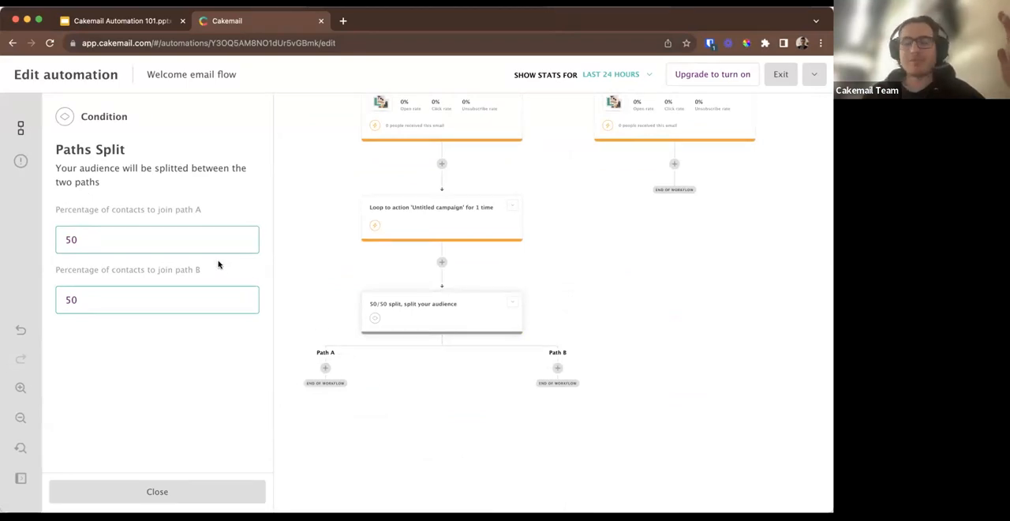
left_click_drag(153, 237, 52, 239)
type("90")
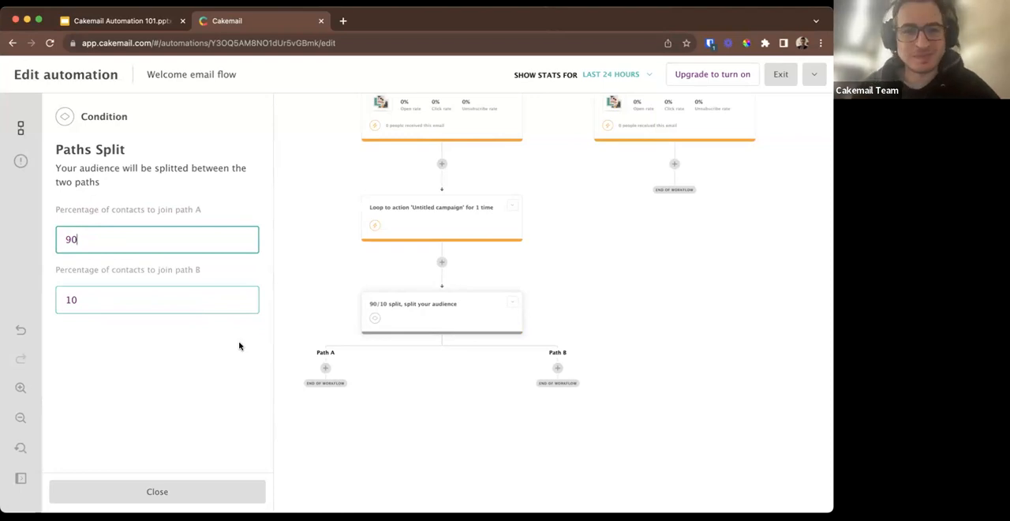
Open a new workflow step after the No path's email and examine the available actions, including custom attribute updates and tagging.
scroll(345, 374, "down", 3)
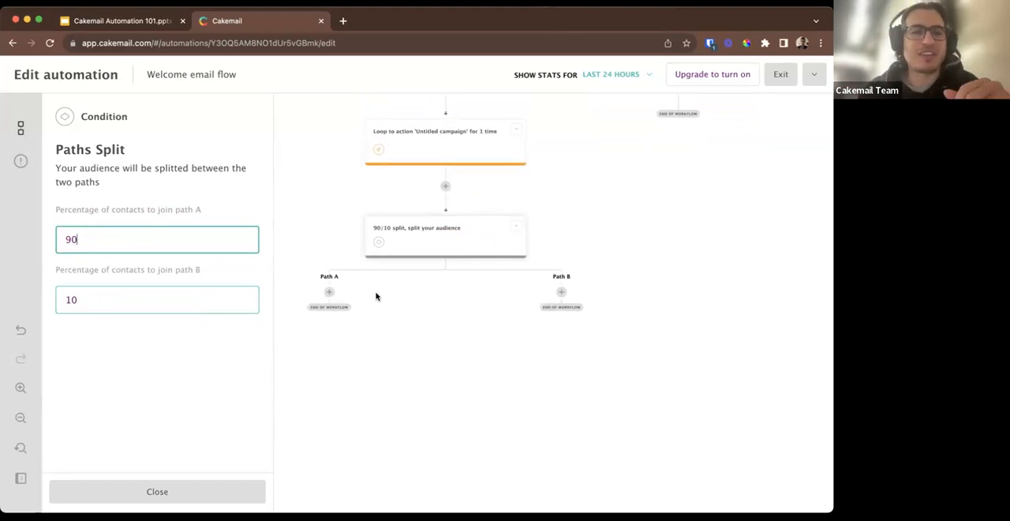
scroll(375, 296, "up", 5)
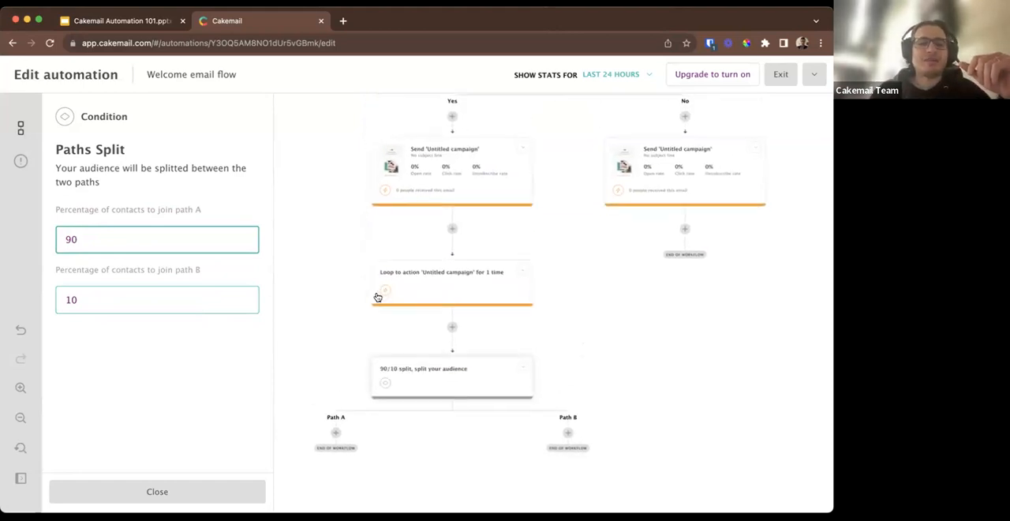
left_click(685, 229)
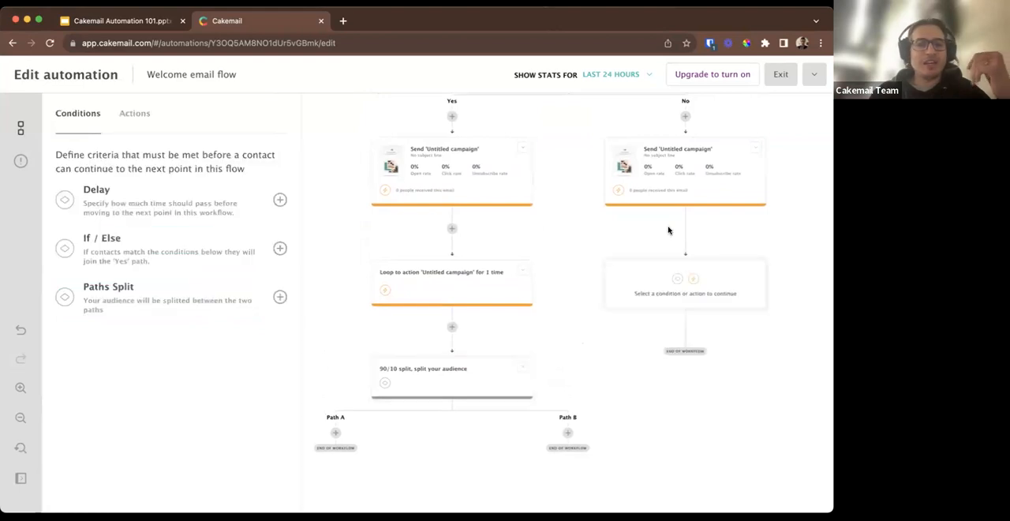
left_click(142, 120)
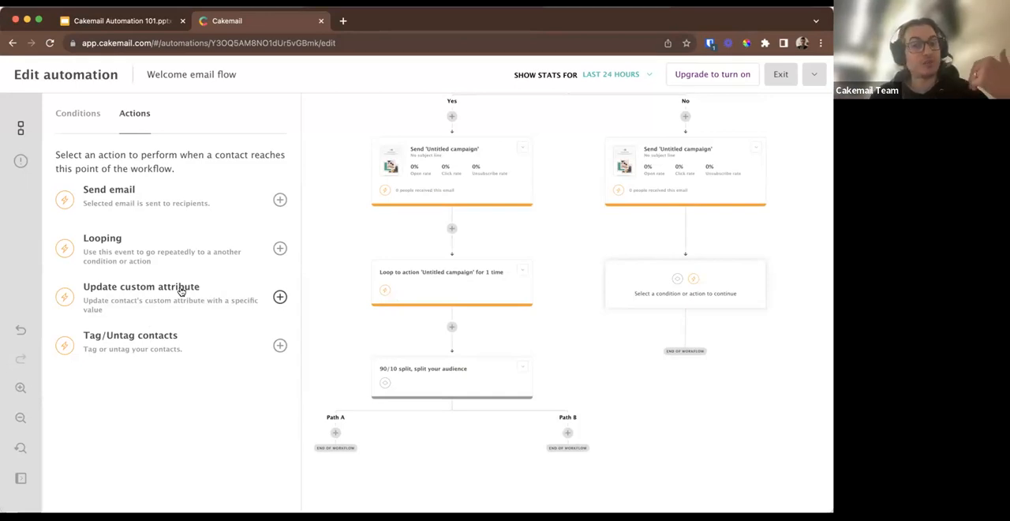
scroll(356, 463, "down", 1)
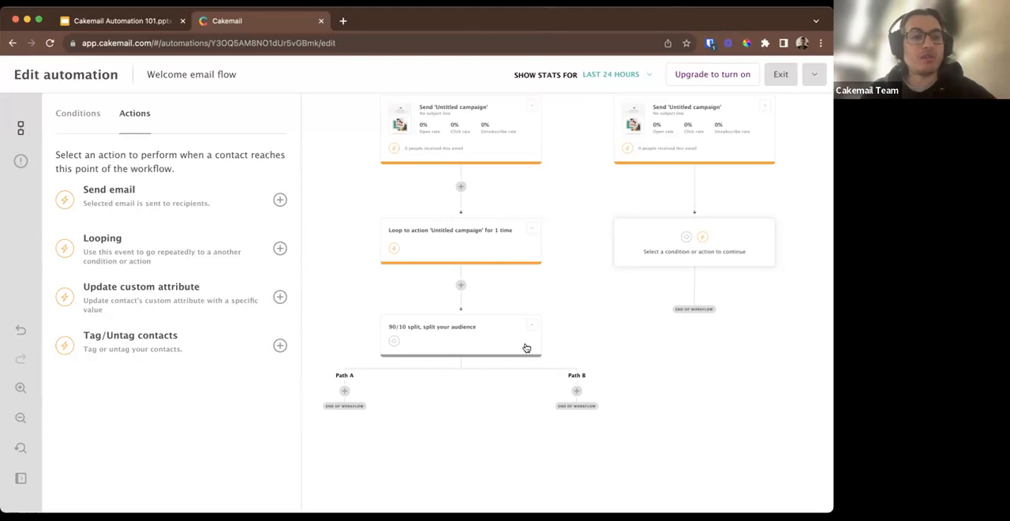
scroll(526, 347, "up", 5)
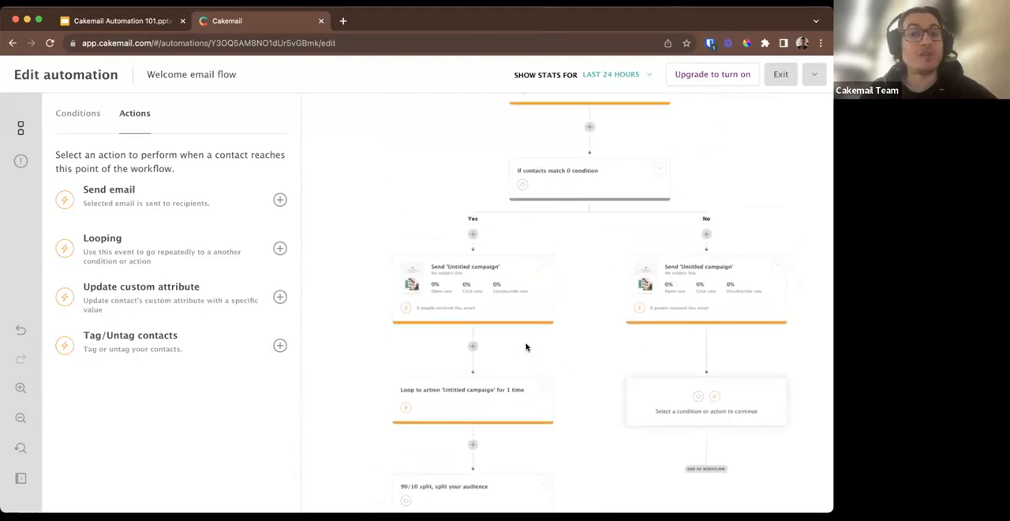
scroll(526, 347, "up", 3)
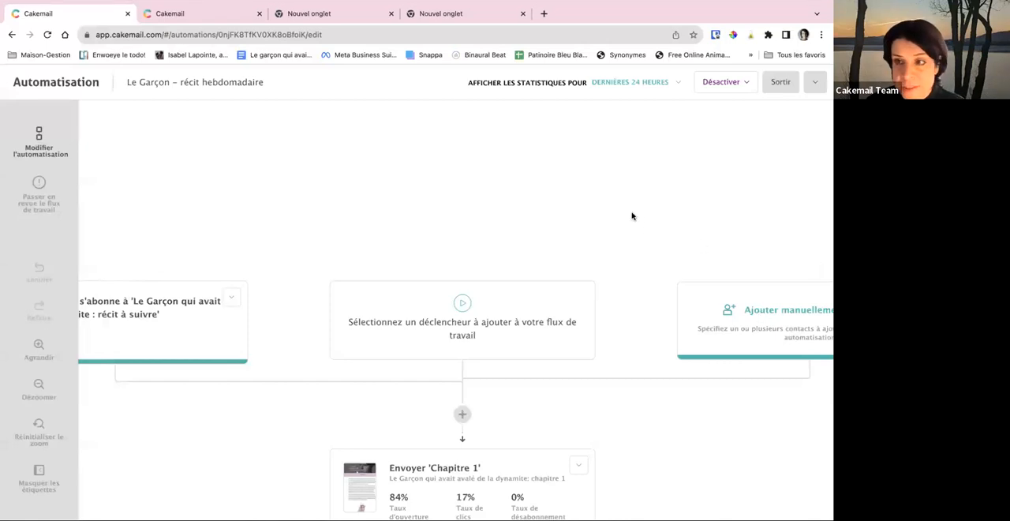
Examine the open, click and unsubscribe rates of the 'Chapitre 1' and 'Chapitre 2' emails and the delays around them in the 'Le Garçon – récit hebdomadaire' automation.
scroll(631, 215, "down", 5)
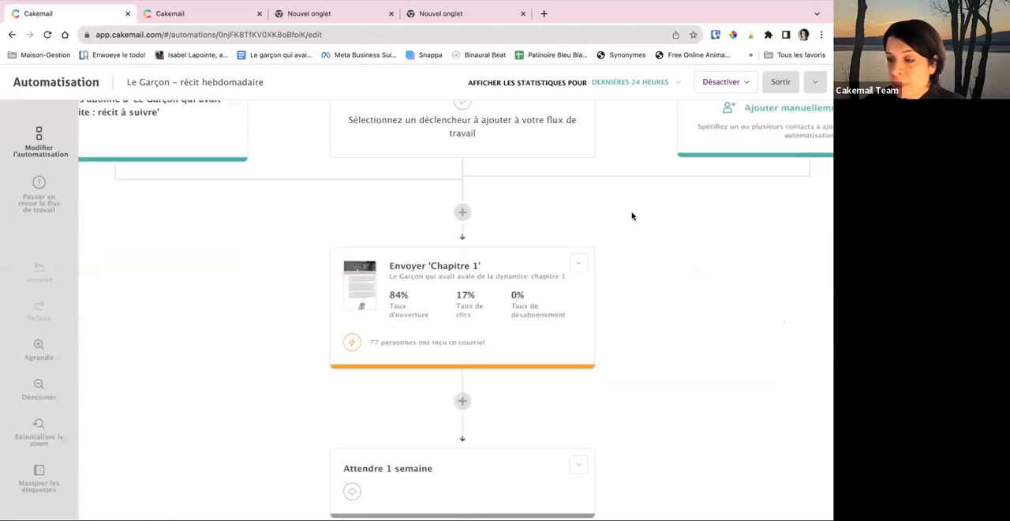
scroll(631, 215, "up", 1)
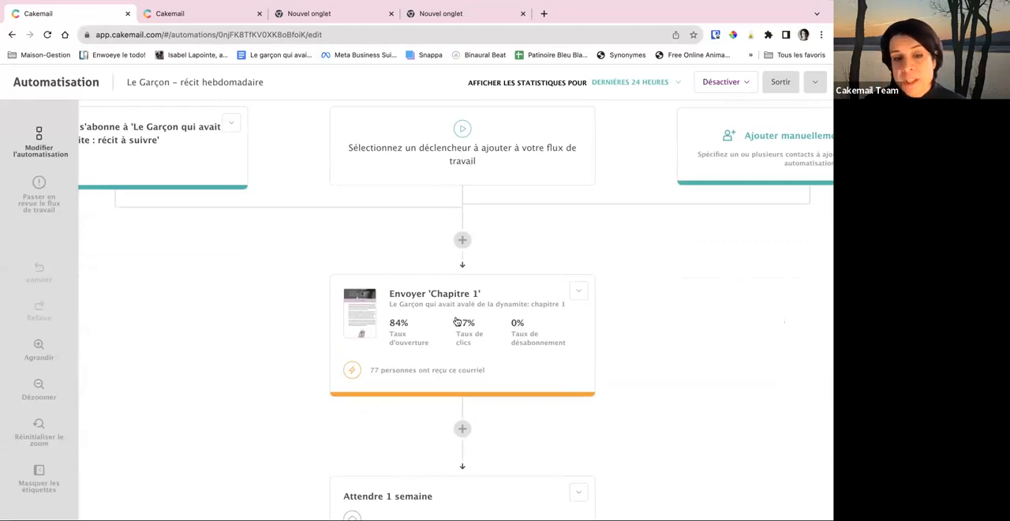
scroll(455, 321, "down", 1)
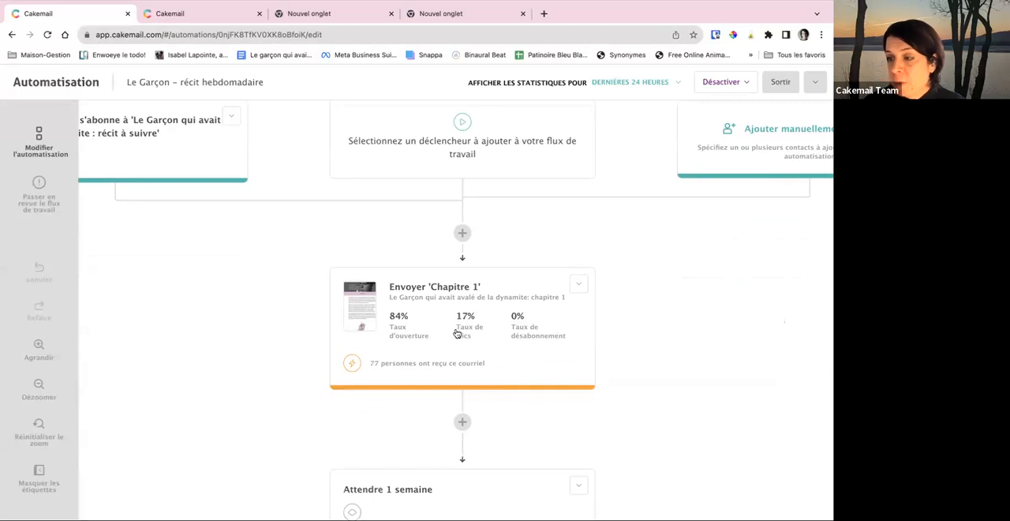
scroll(443, 318, "down", 3)
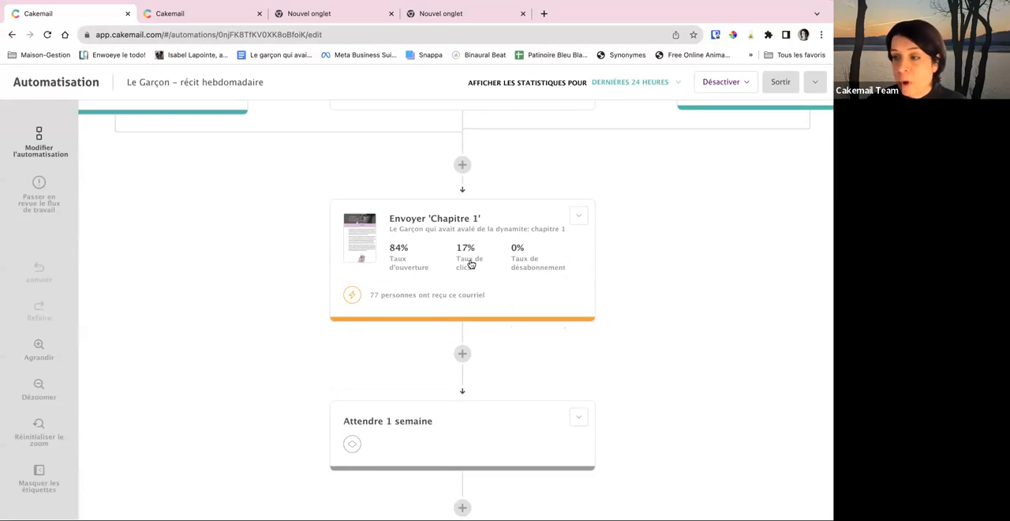
scroll(468, 255, "down", 2)
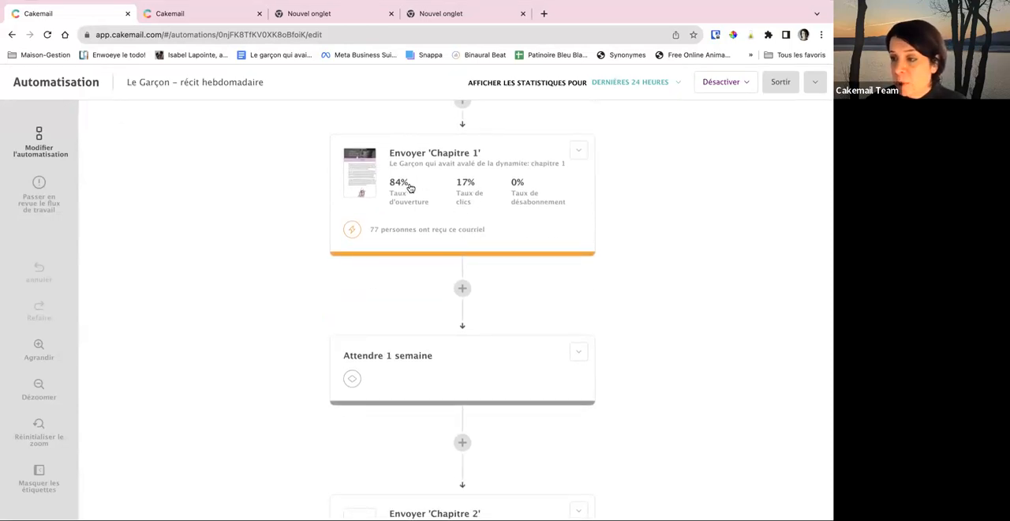
scroll(471, 237, "down", 1)
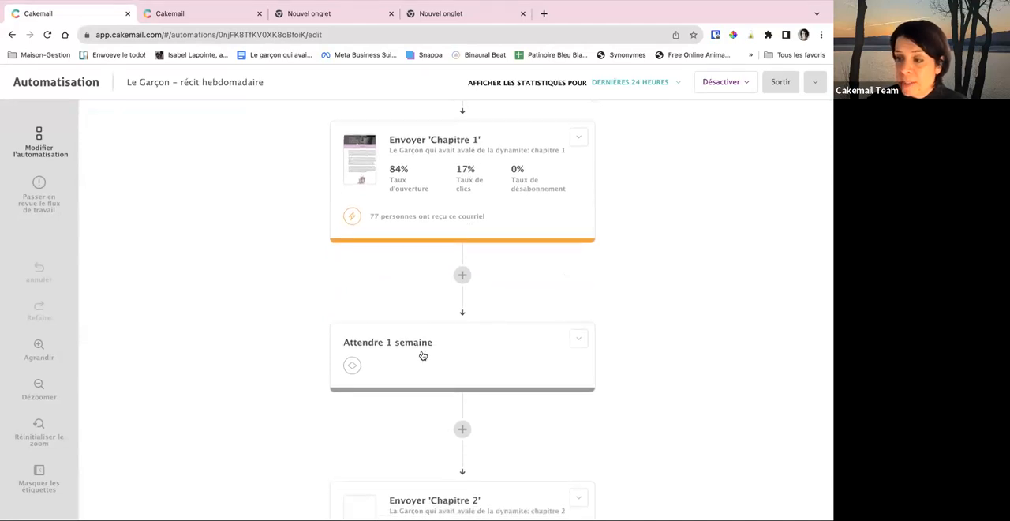
scroll(422, 355, "down", 2)
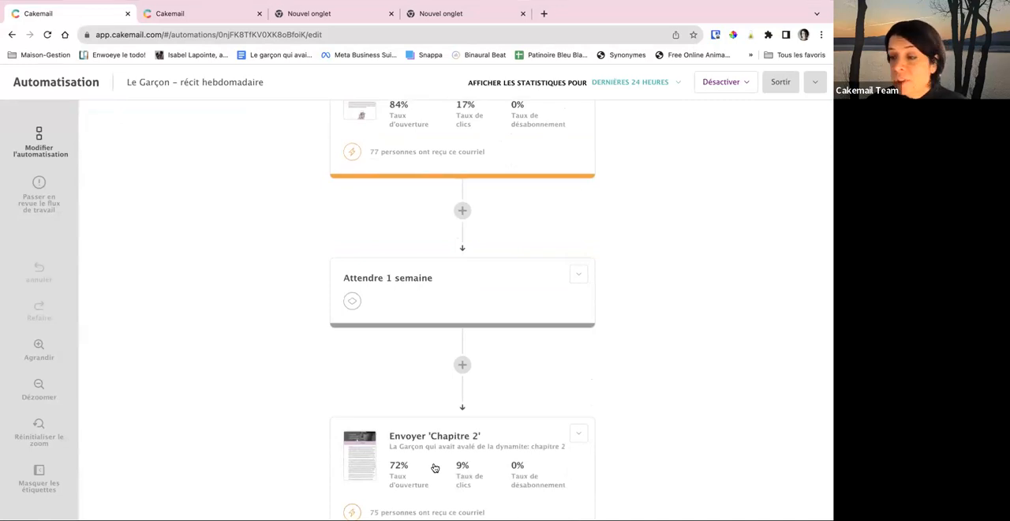
scroll(476, 449, "down", 1)
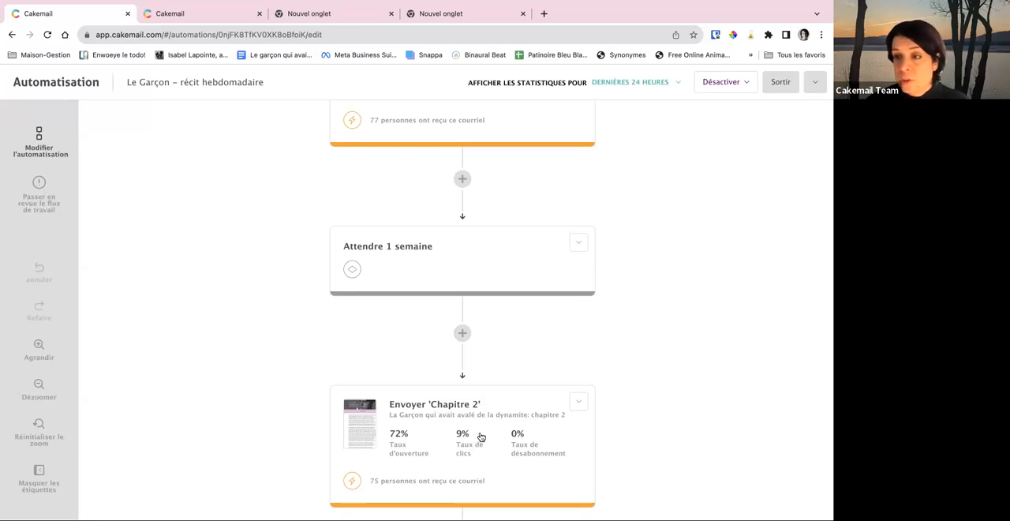
scroll(507, 420, "down", 1)
scroll(507, 420, "down", 2)
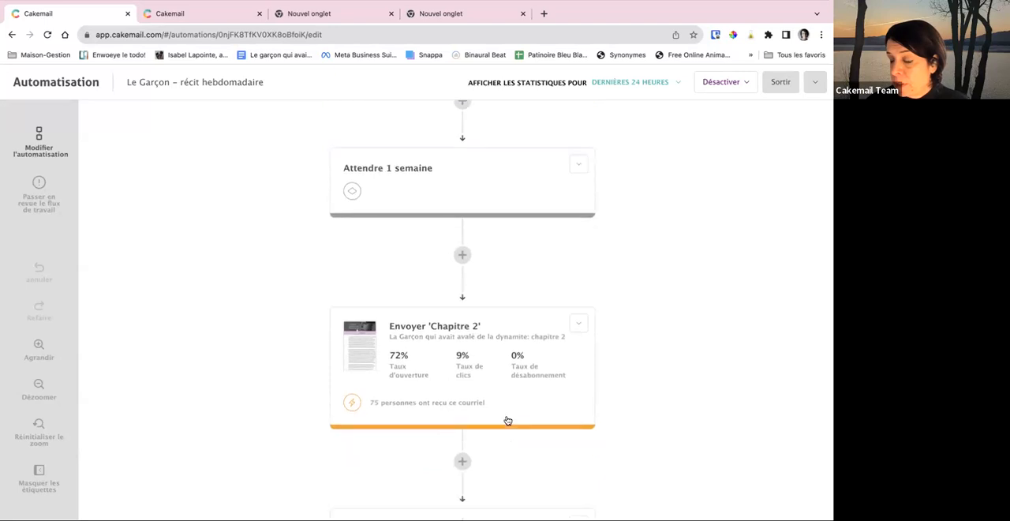
scroll(507, 420, "up", 4)
scroll(507, 420, "up", 3)
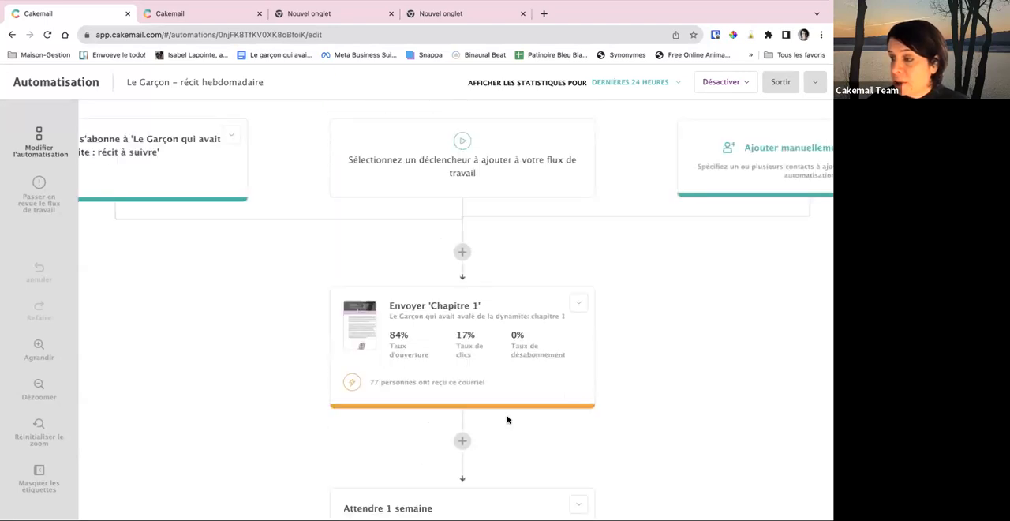
scroll(629, 382, "down", 4)
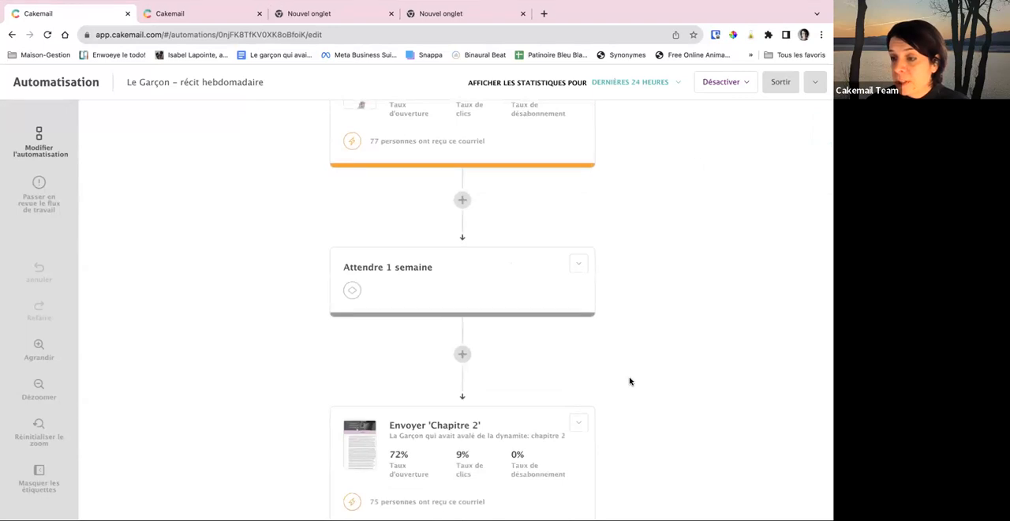
scroll(532, 291, "down", 4)
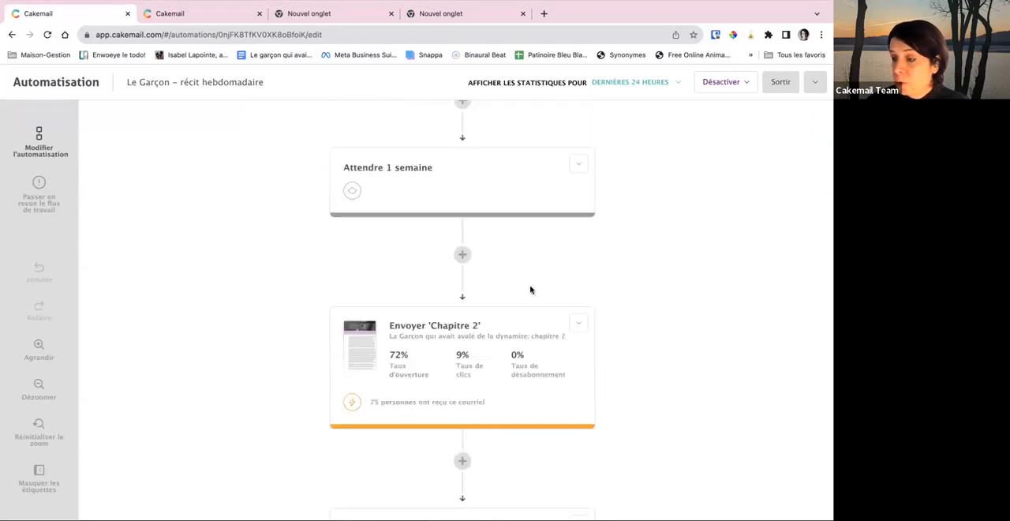
scroll(532, 290, "up", 1)
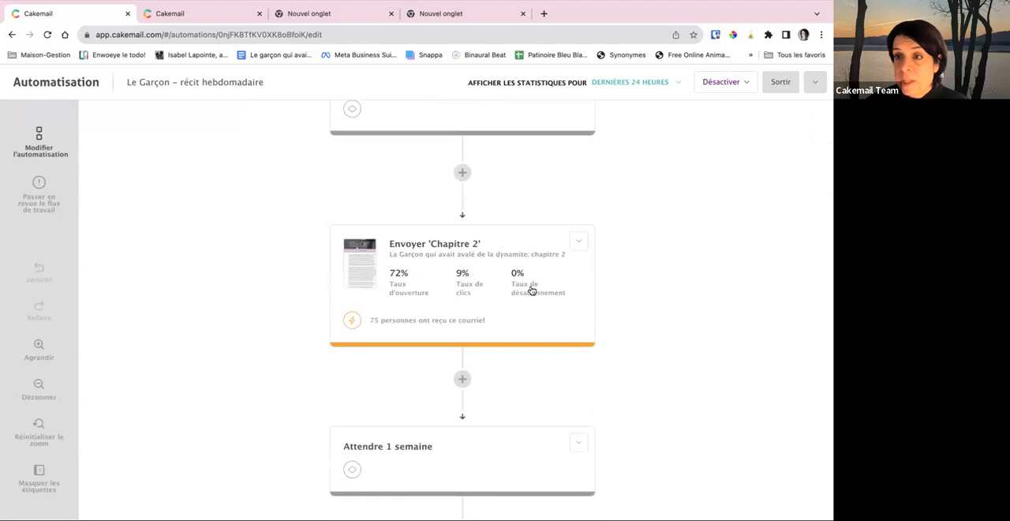
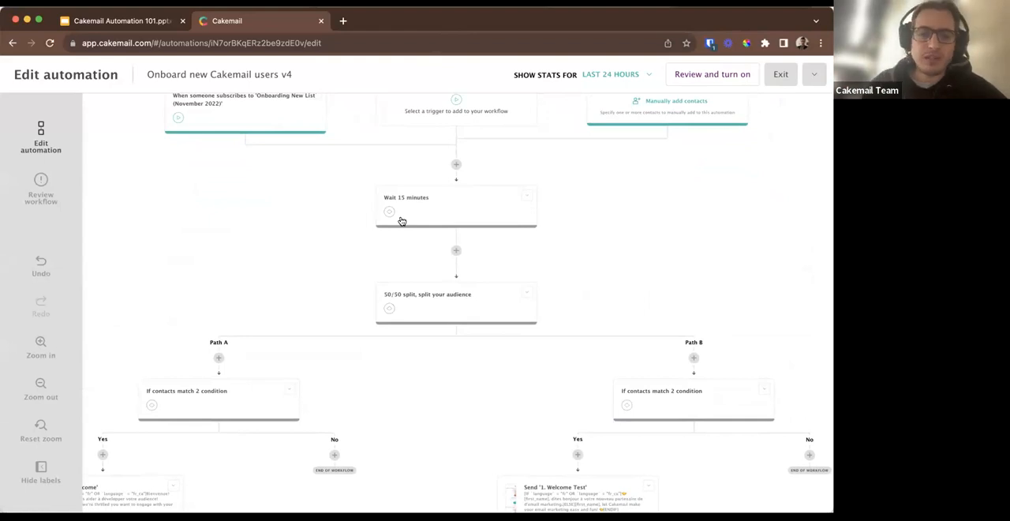
Examine the start of the 'Onboard new Cakemail users v4' workflow, from the initial wait through the audience split to both paths' welcome emails.
scroll(402, 220, "down", 3)
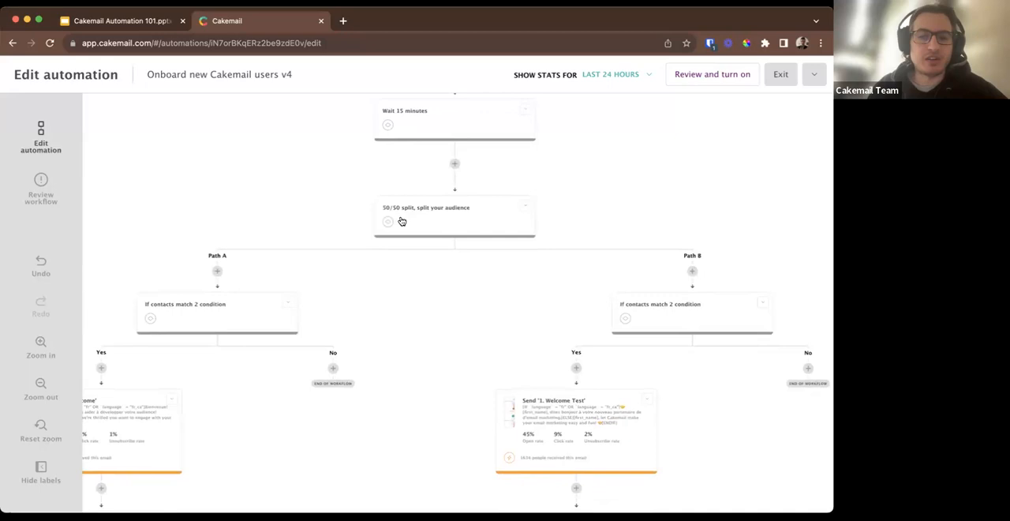
scroll(402, 221, "down", 1)
scroll(402, 221, "up", 2)
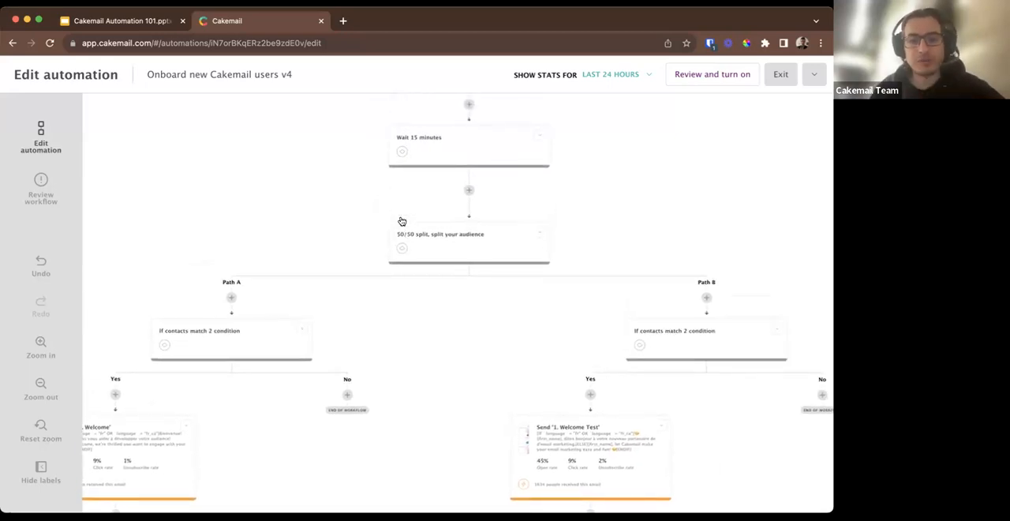
scroll(401, 221, "down", 1)
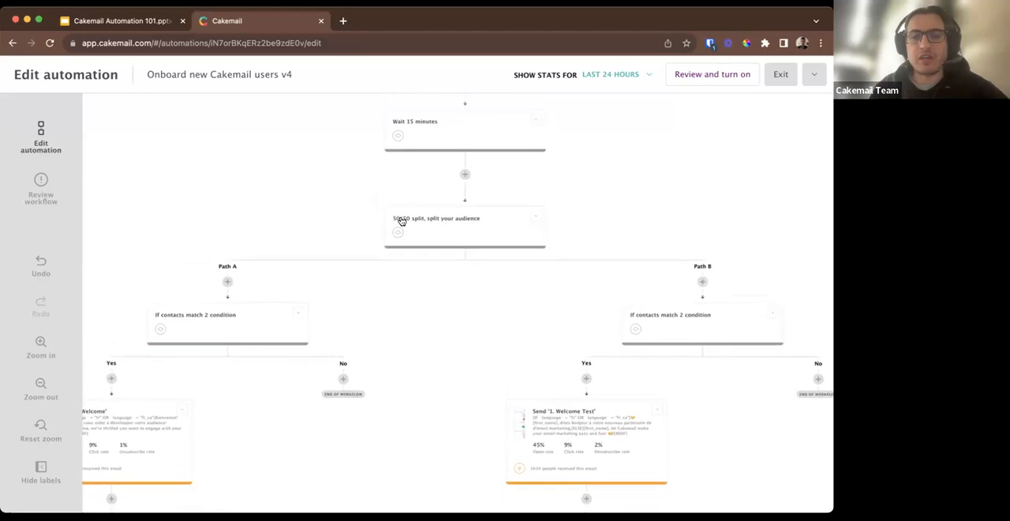
left_click(449, 229)
left_click(423, 312)
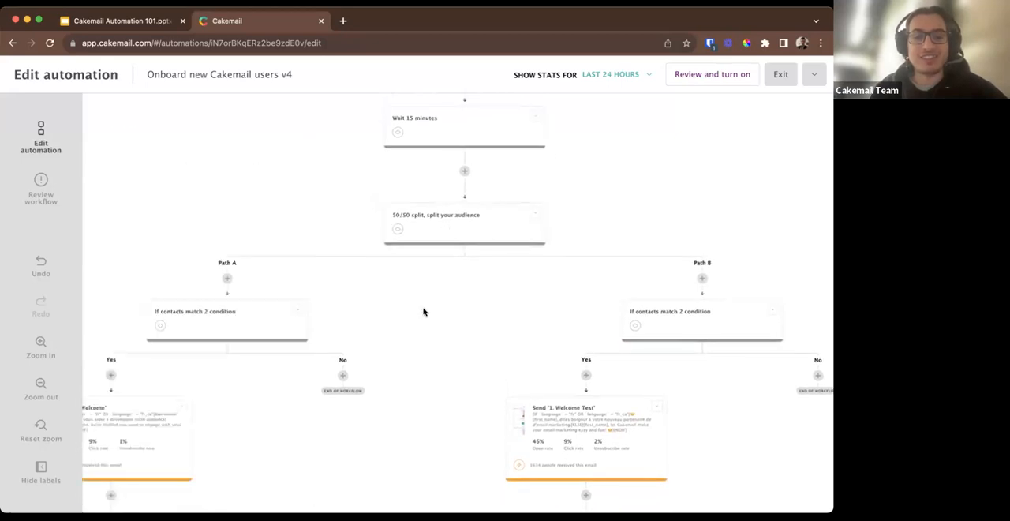
scroll(423, 311, "down", 1)
scroll(423, 312, "down", 1)
scroll(422, 311, "left", 1)
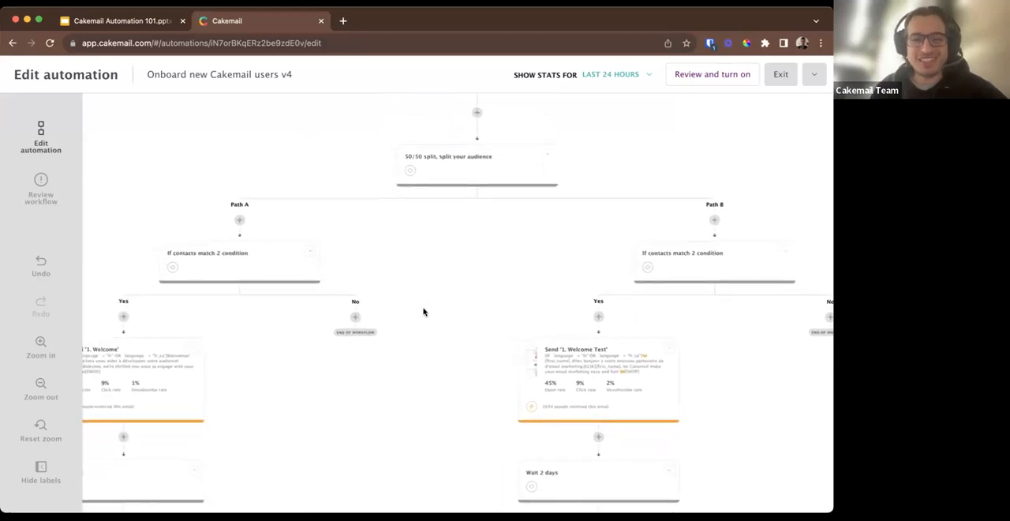
scroll(423, 312, "down", 1)
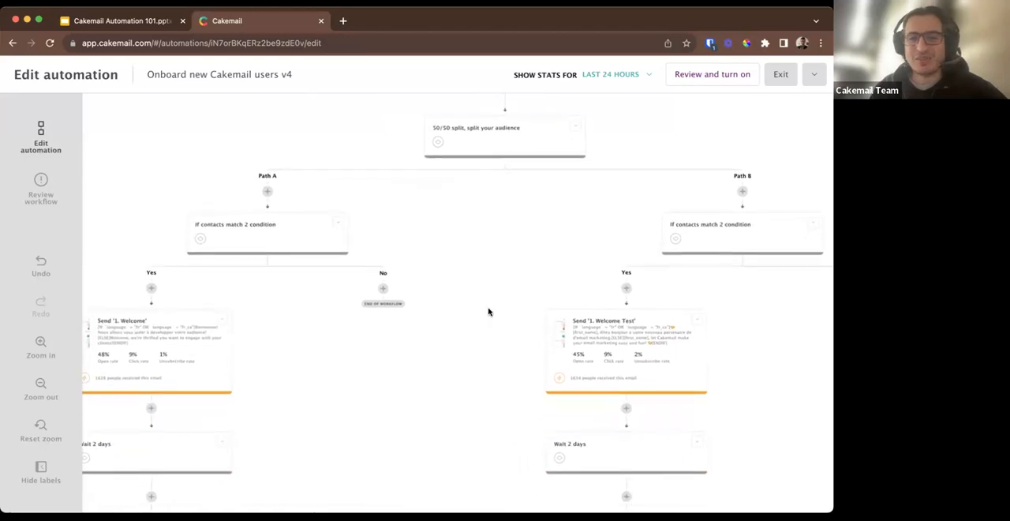
scroll(448, 341, "down", 1)
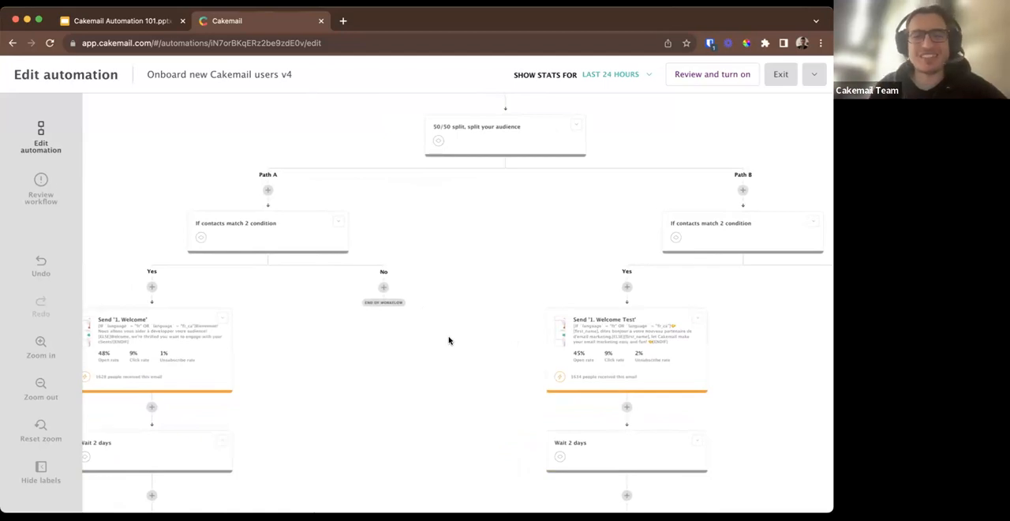
scroll(448, 340, "down", 2)
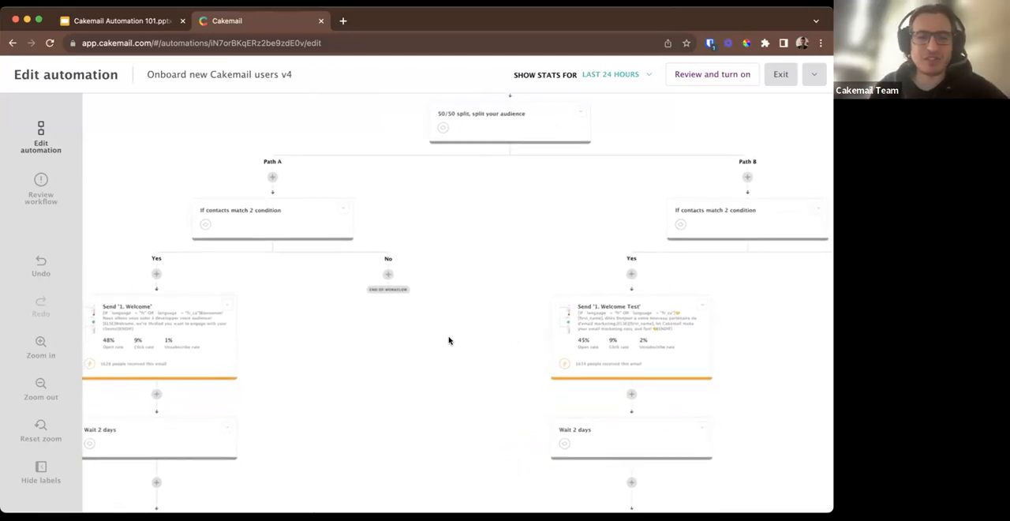
Inspect the user_status and account_status filters of the If / Else condition at the start of Path A, and close it.
left_click(280, 216)
scroll(250, 375, "down", 3)
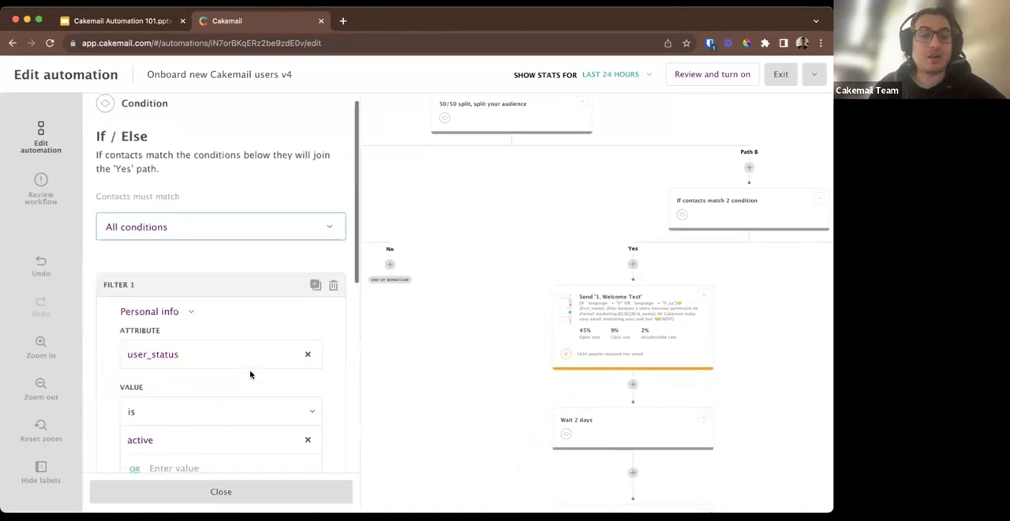
scroll(250, 374, "down", 2)
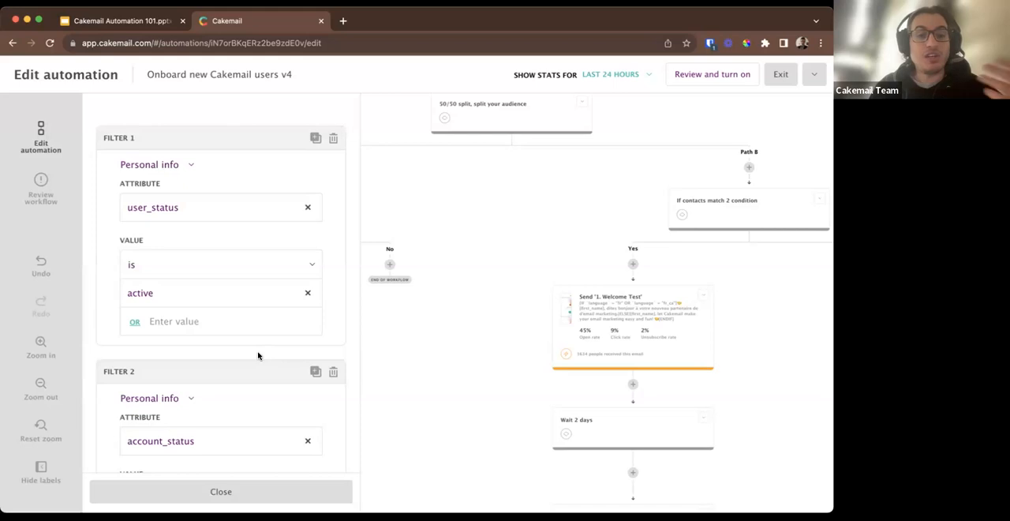
scroll(257, 365, "down", 2)
scroll(257, 372, "down", 2)
scroll(256, 372, "up", 4)
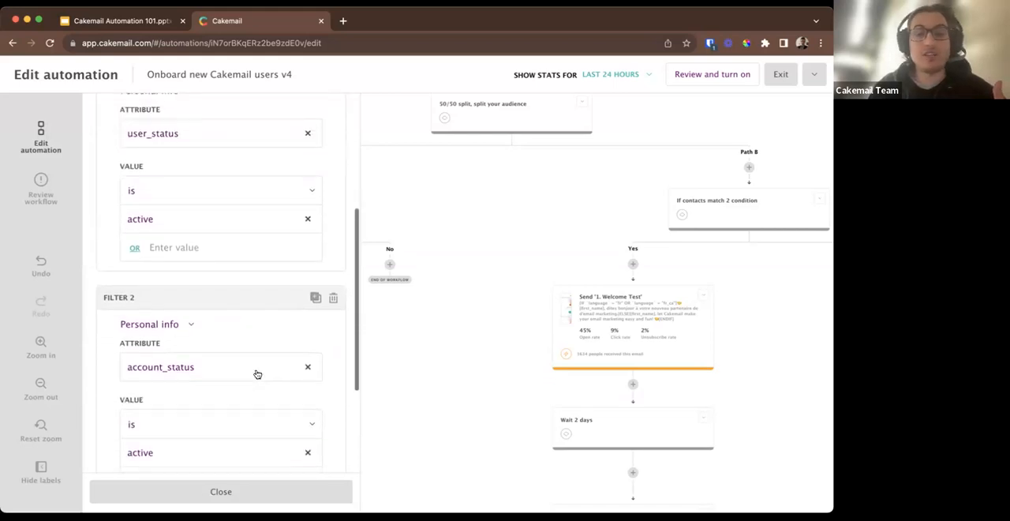
left_click(413, 371)
Open the '1. Welcome' email on Path A and bring up its editable settings down to the subject line.
scroll(362, 341, "down", 2)
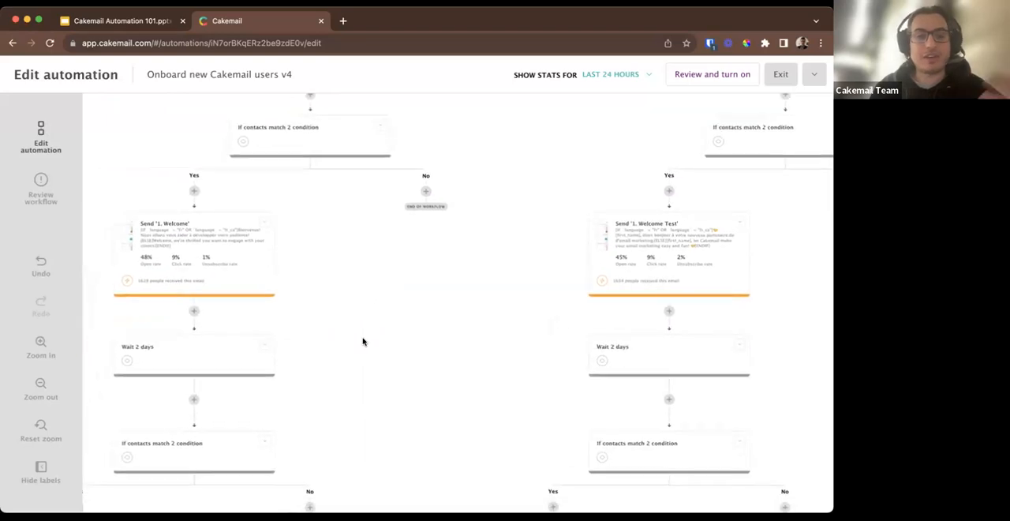
scroll(363, 340, "down", 2)
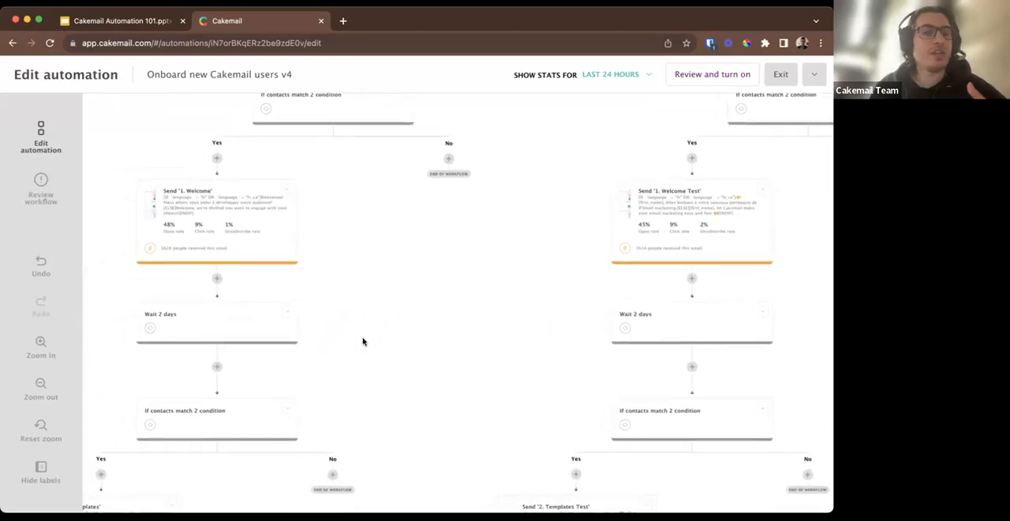
left_click(227, 193)
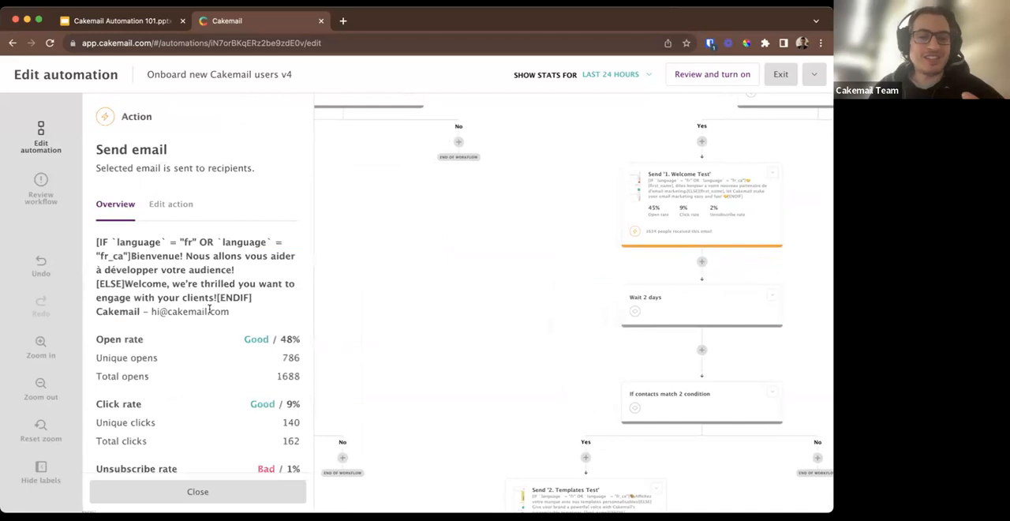
left_click(165, 207)
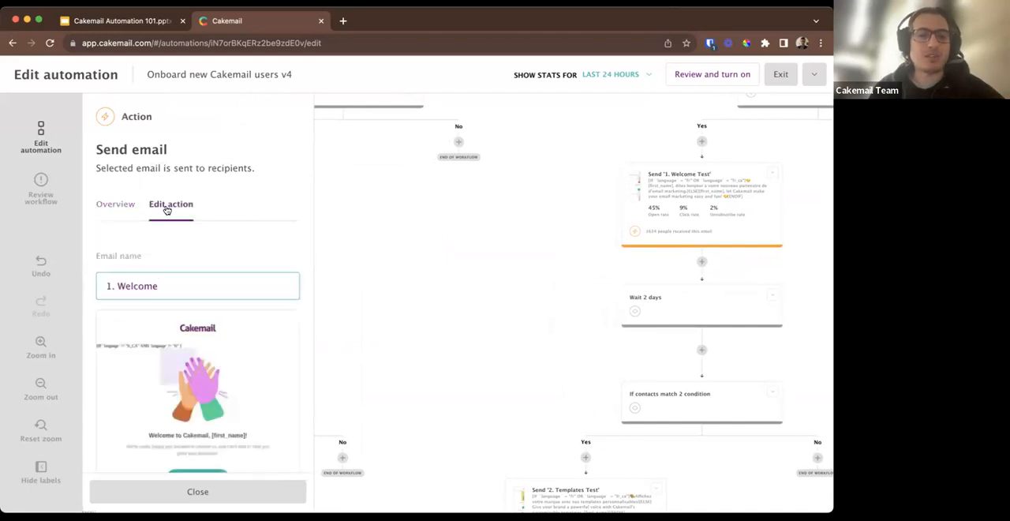
scroll(161, 308, "down", 1)
scroll(161, 308, "down", 5)
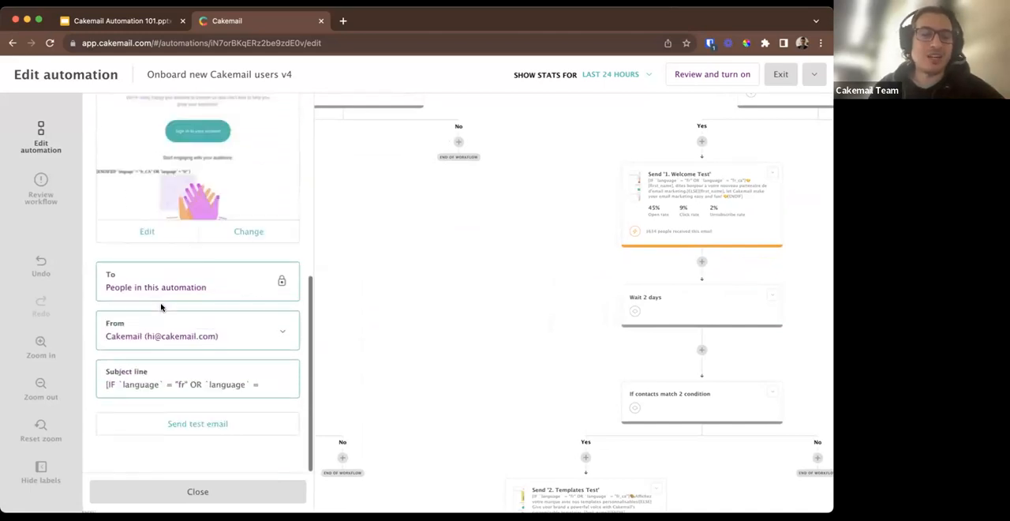
Read the '1. Welcome' email's whole subject line, including its language condition, French and English texts and closing [ENDIF].
left_click(105, 384)
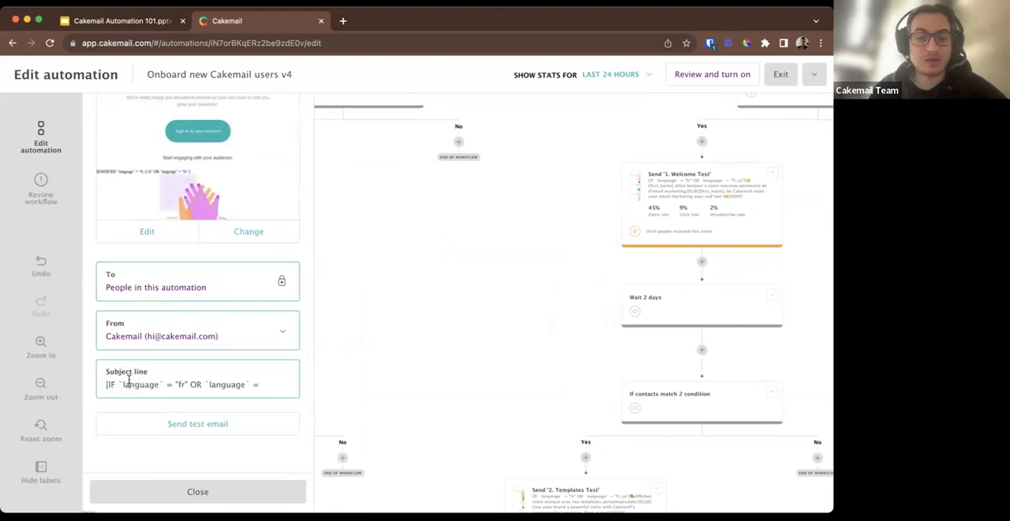
left_click(107, 383)
scroll(108, 383, "down", 1)
scroll(108, 382, "up", 1)
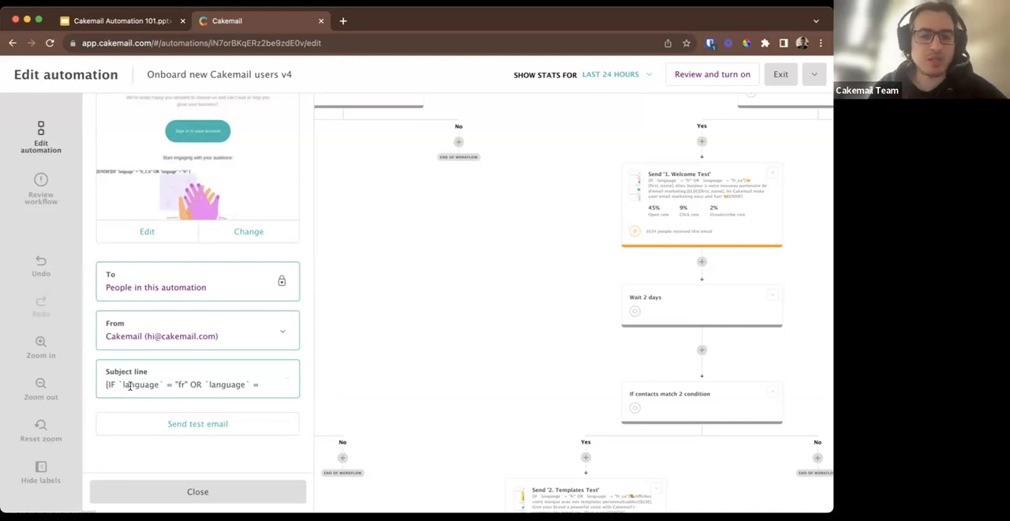
scroll(130, 385, "down", 1)
scroll(130, 385, "up", 1)
scroll(130, 386, "down", 2)
scroll(130, 385, "up", 2)
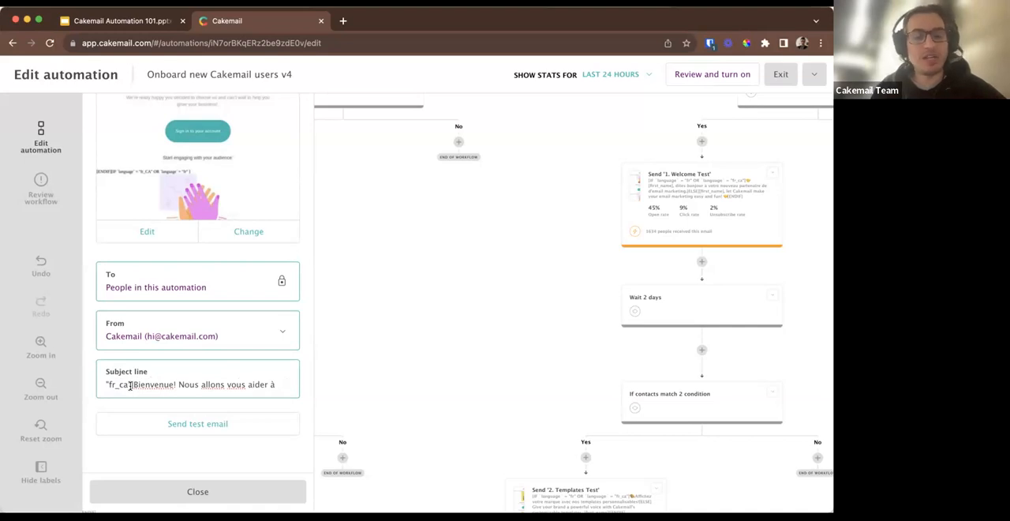
scroll(130, 386, "down", 1)
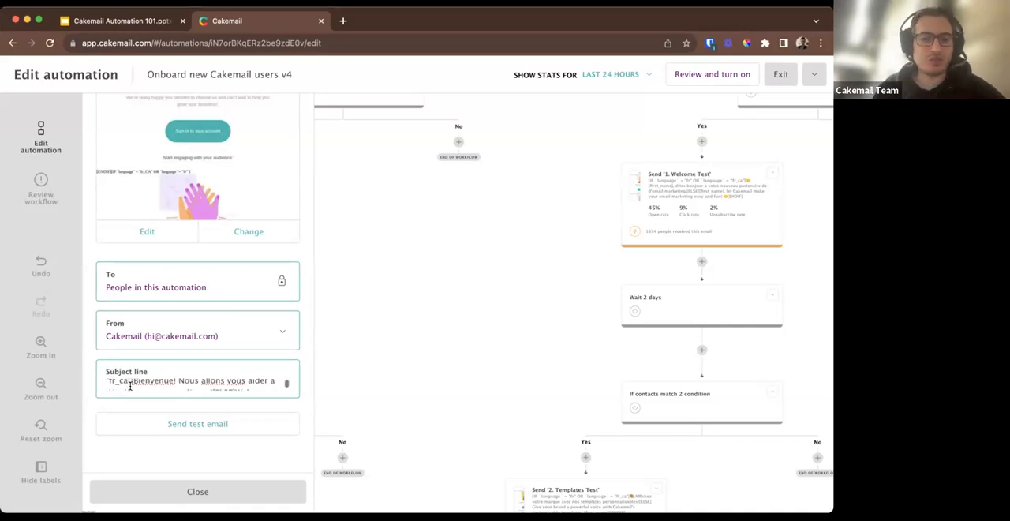
scroll(130, 386, "up", 1)
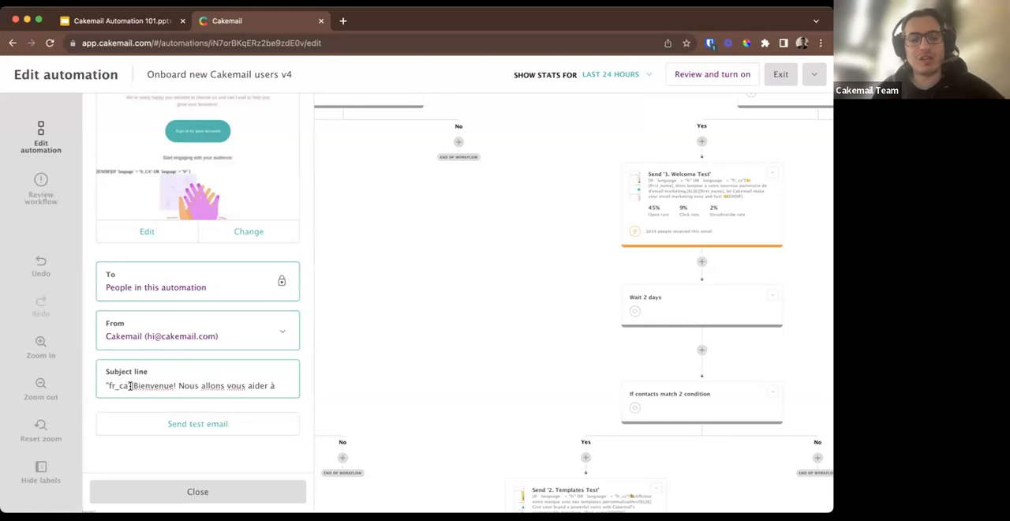
scroll(130, 386, "down", 1)
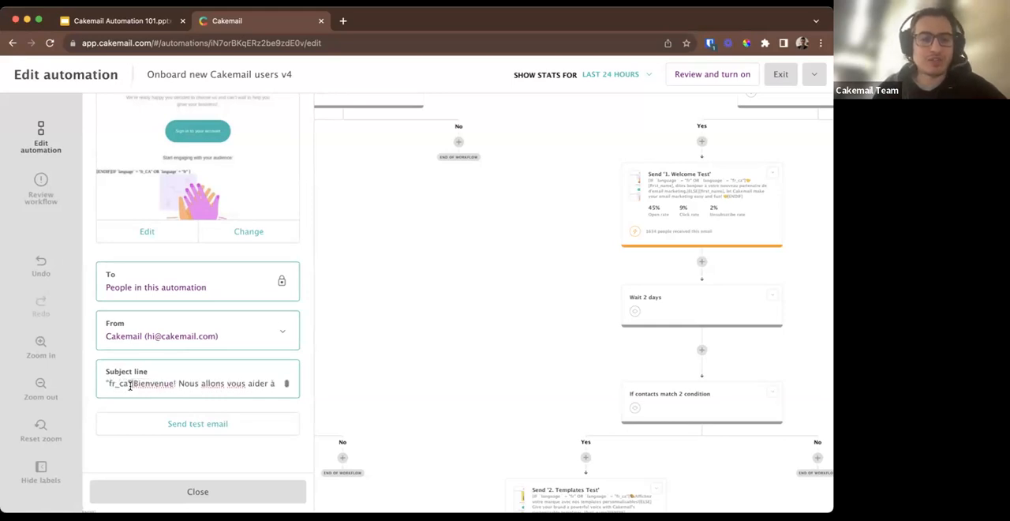
scroll(131, 386, "down", 4)
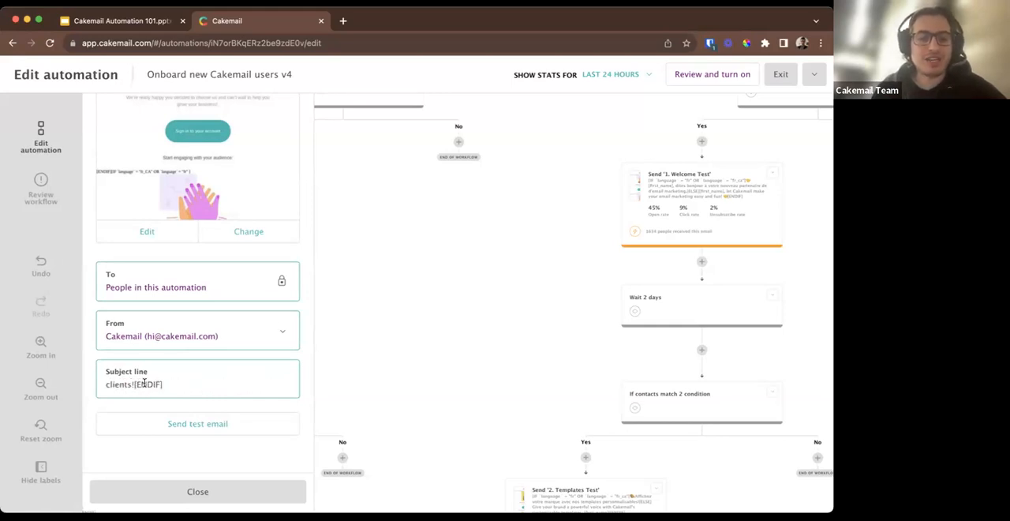
Examine the language-conditional blocks in the '1. Welcome' email preview and close the email's settings.
scroll(218, 287, "up", 3)
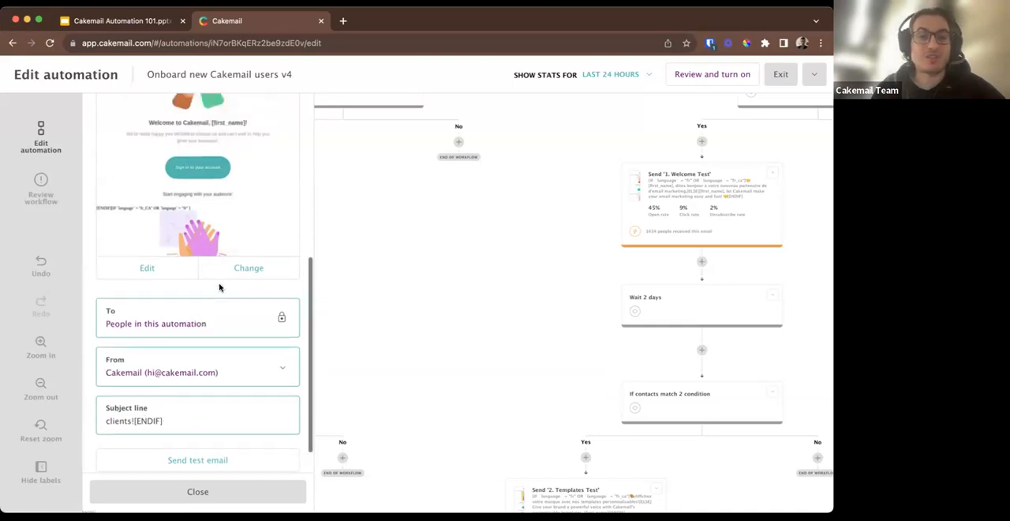
scroll(196, 178, "up", 1)
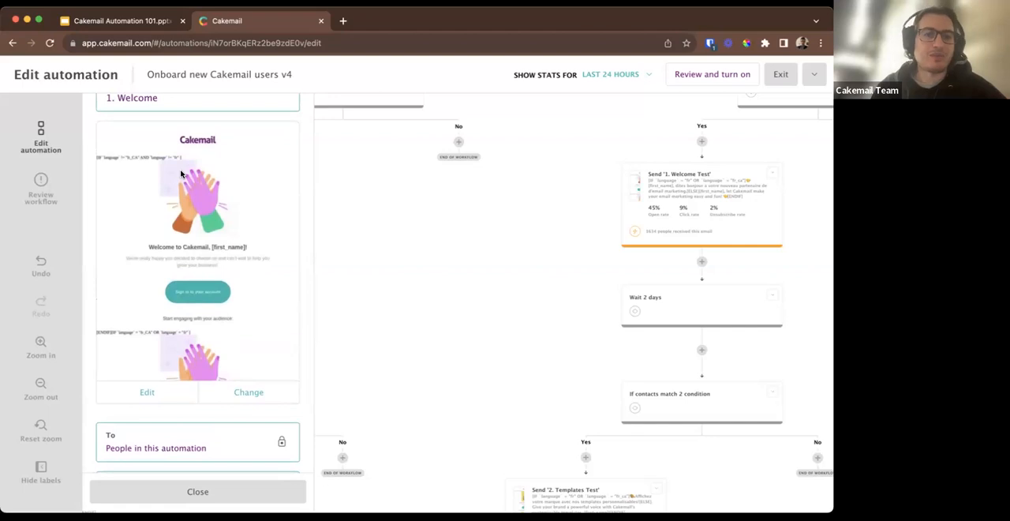
scroll(189, 154, "up", 1)
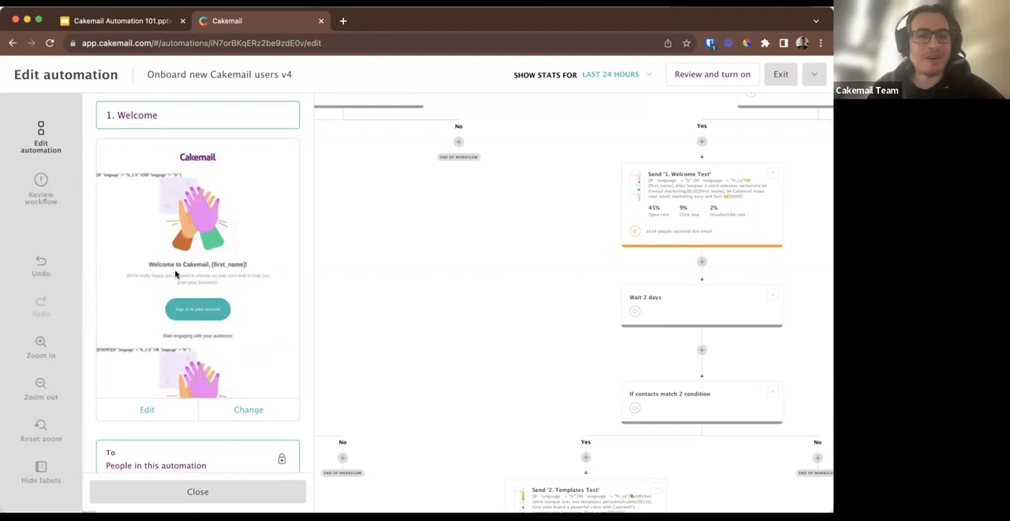
left_click(352, 289)
Inspect the filters of the If / Else condition preceding the '2. Templates' email on Path A, and close it.
scroll(330, 356, "down", 2)
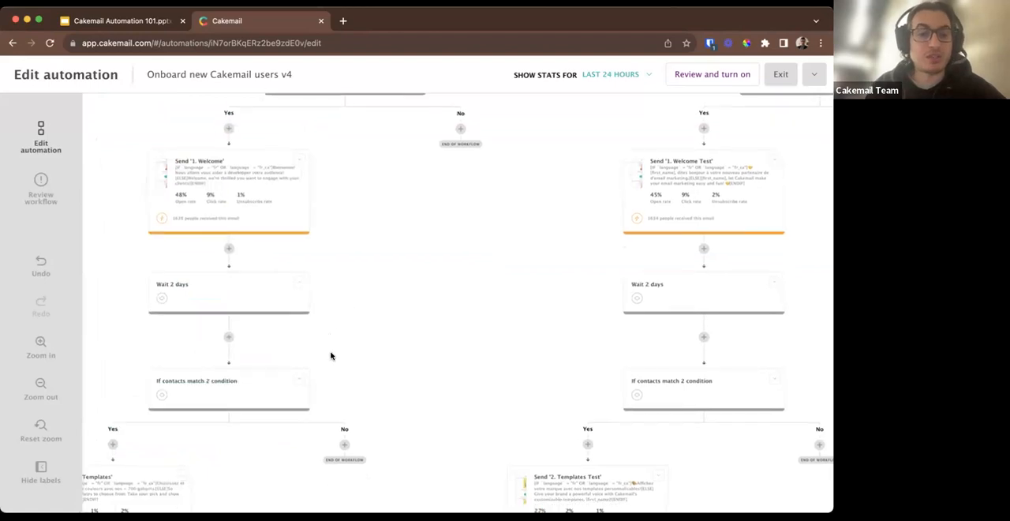
scroll(331, 356, "down", 4)
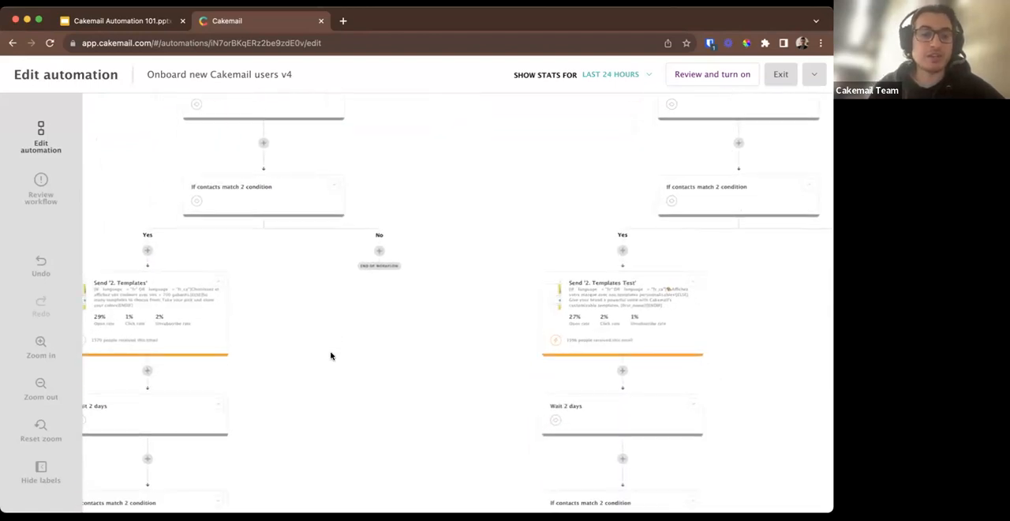
scroll(331, 356, "down", 4)
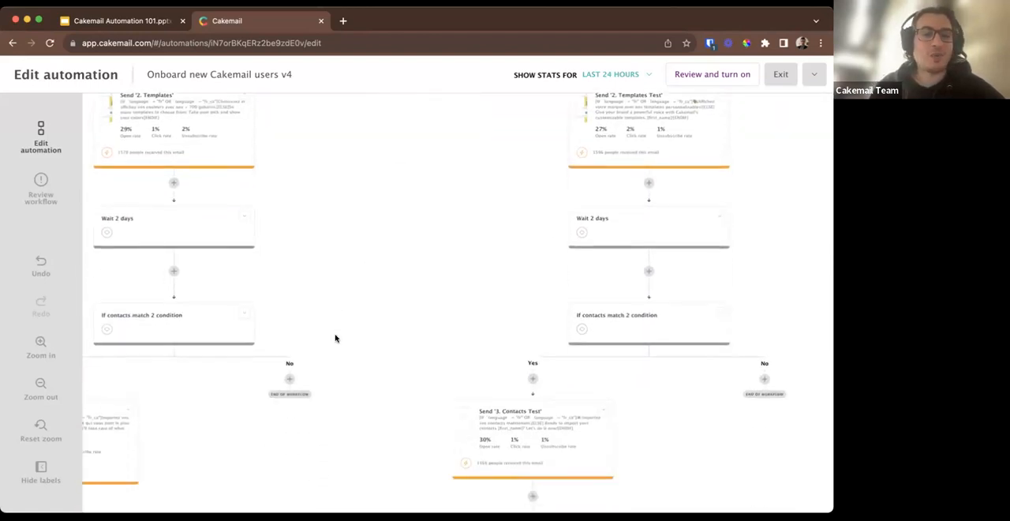
scroll(292, 301, "up", 6)
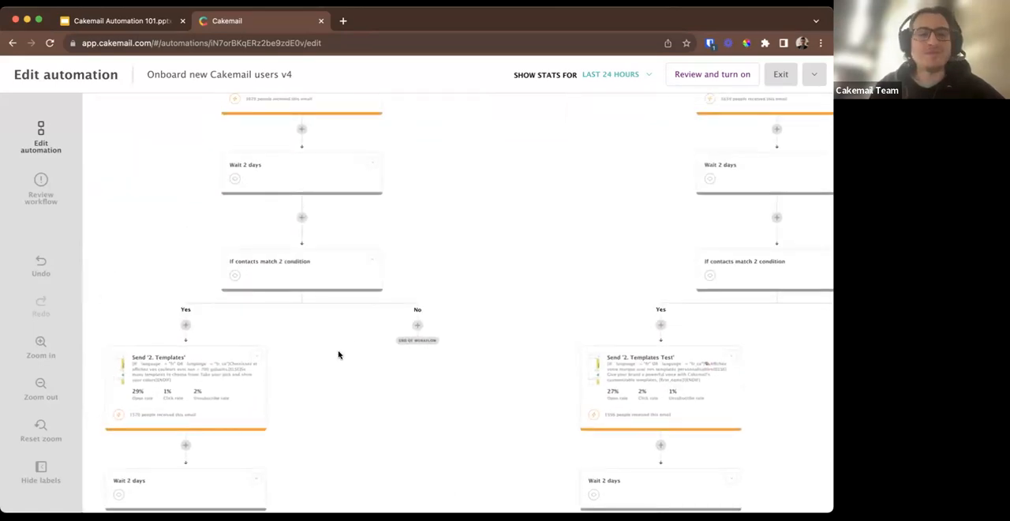
scroll(338, 352, "down", 1)
left_click(291, 242)
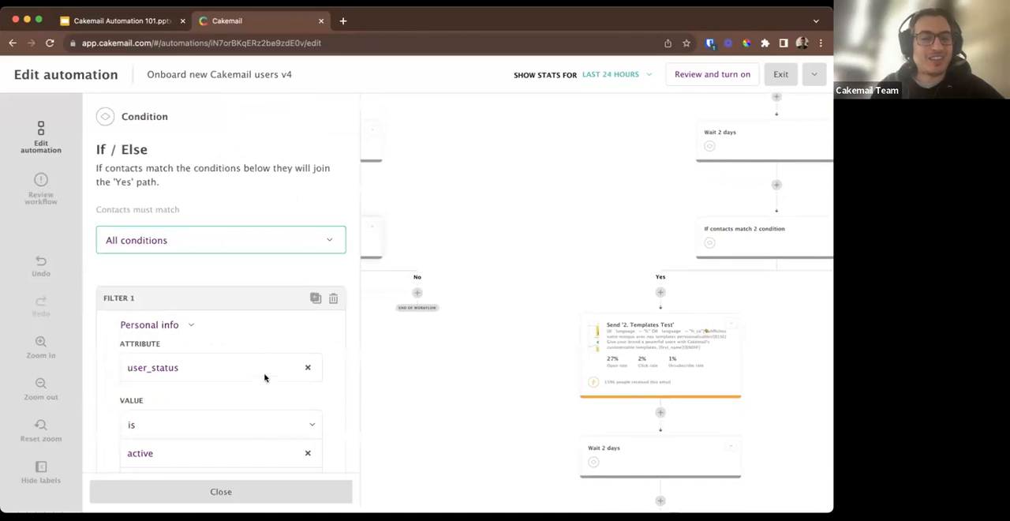
scroll(265, 379, "down", 3)
left_click(405, 416)
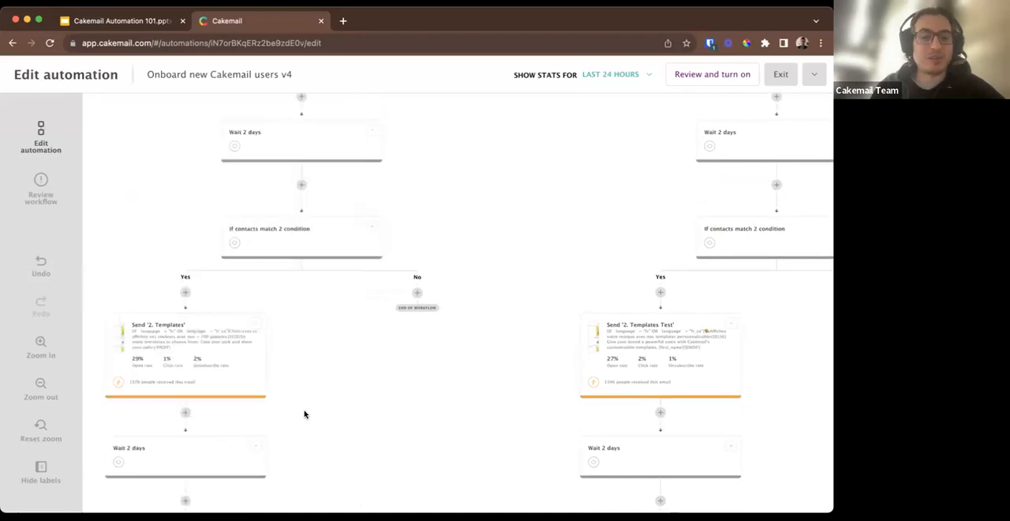
Examine the sequence from the '2. Templates' emails through the wait and condition to the '3. Contacts' emails on both paths.
scroll(305, 413, "down", 3)
scroll(304, 415, "down", 2)
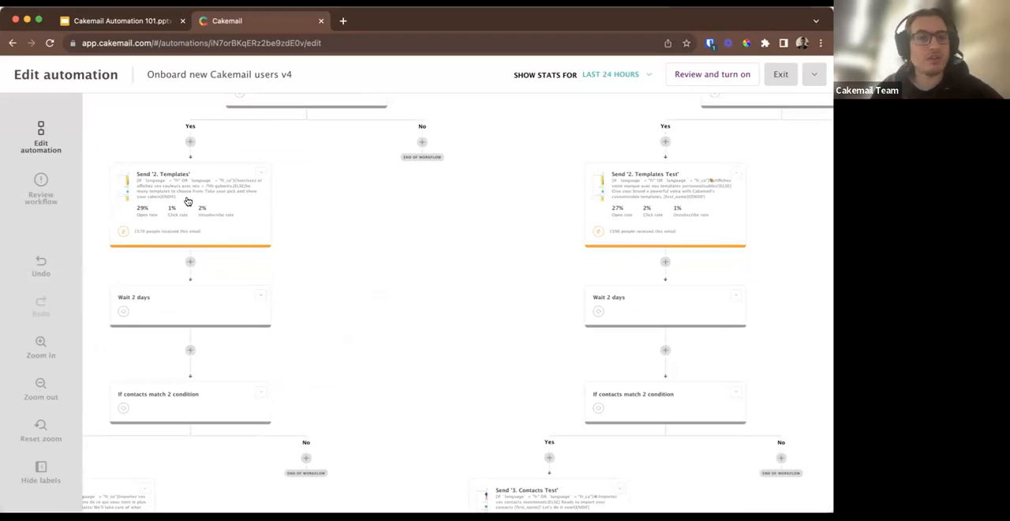
scroll(187, 201, "down", 5)
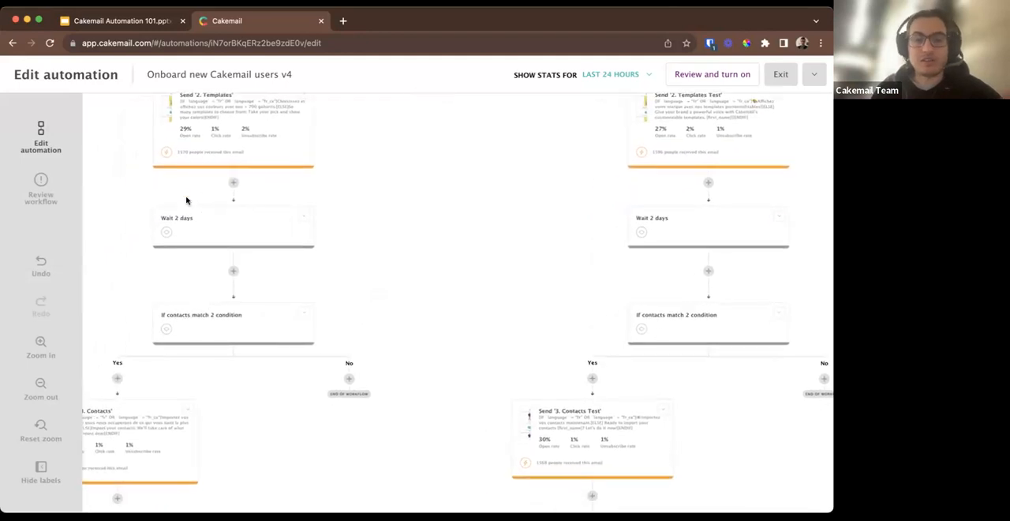
scroll(187, 201, "down", 1)
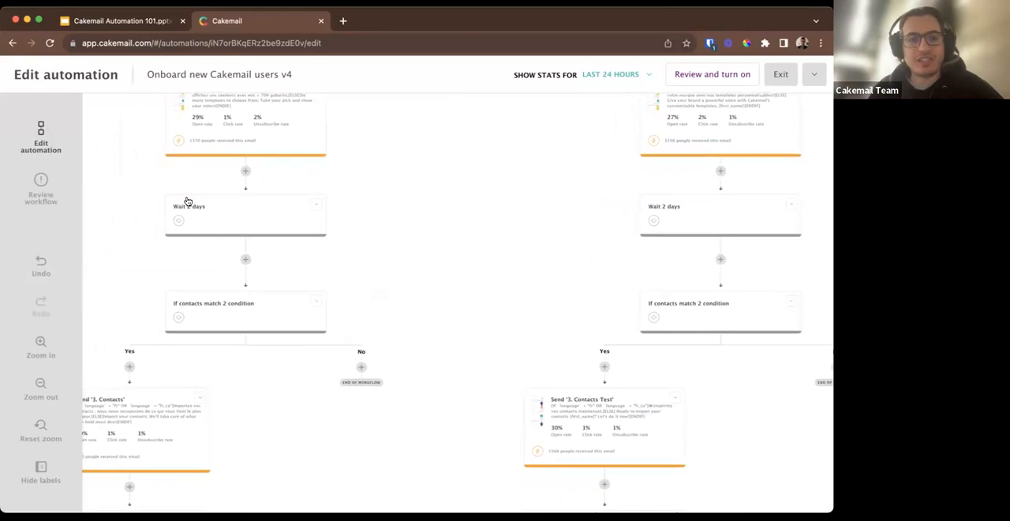
Examine both paths from the '3. Contacts' emails through the Forms, Brand and Send emails to the end of the workflow.
scroll(199, 262, "down", 8)
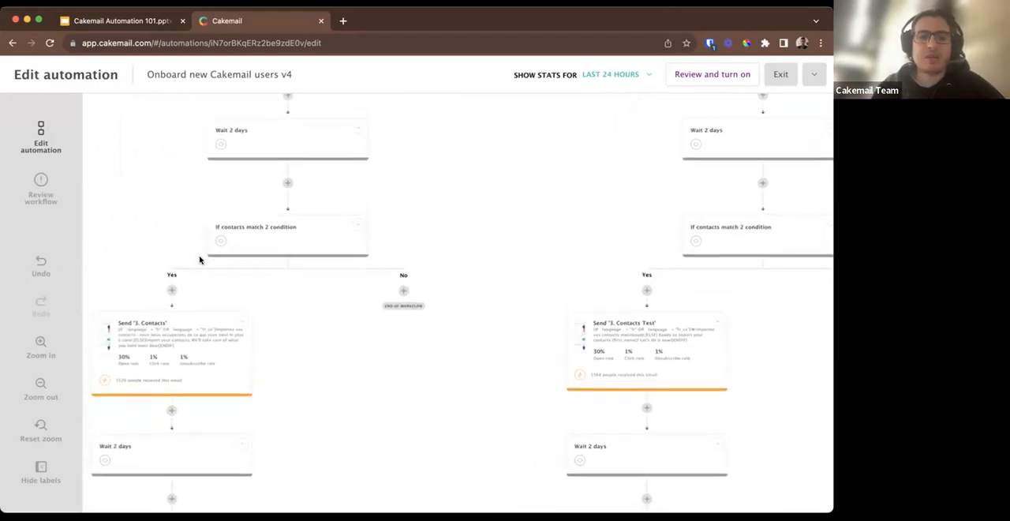
scroll(198, 261, "down", 15)
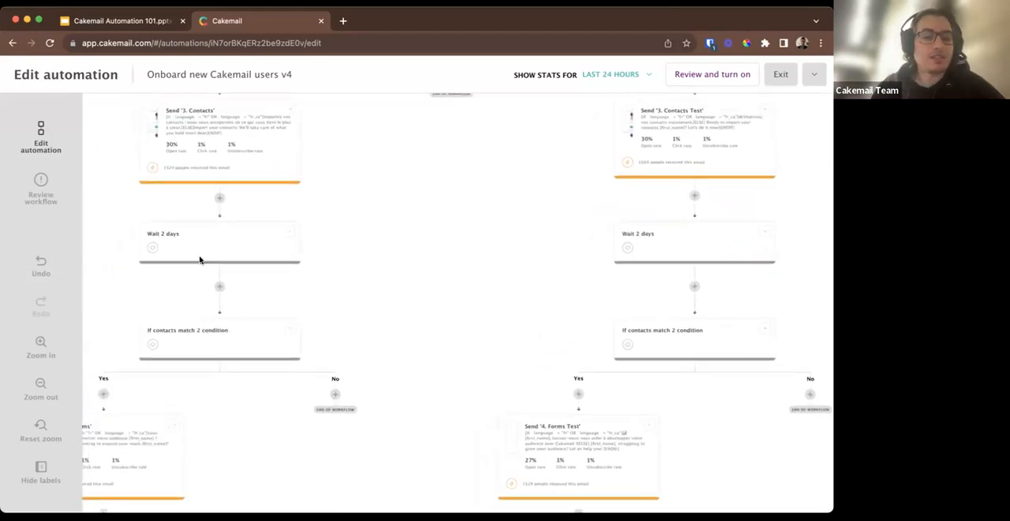
scroll(179, 347, "down", 12)
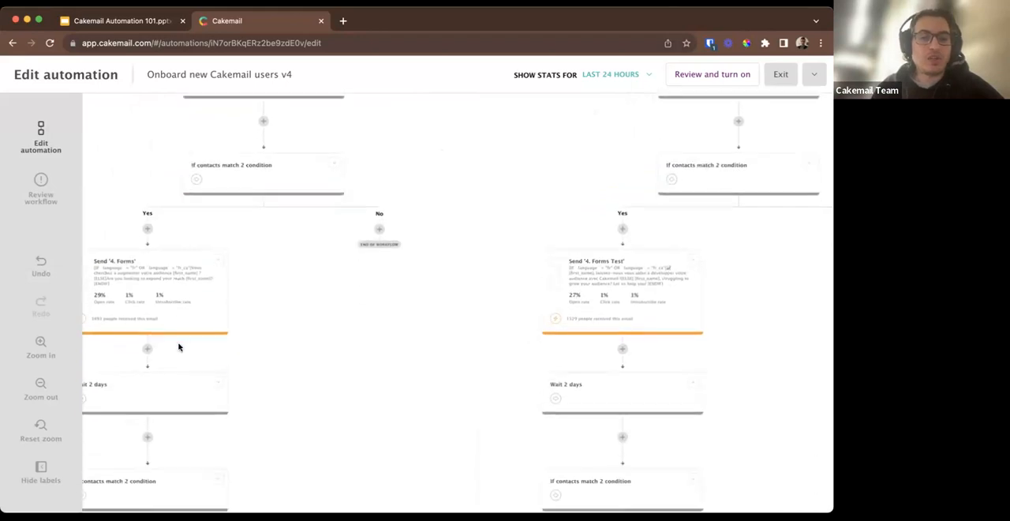
scroll(179, 348, "down", 15)
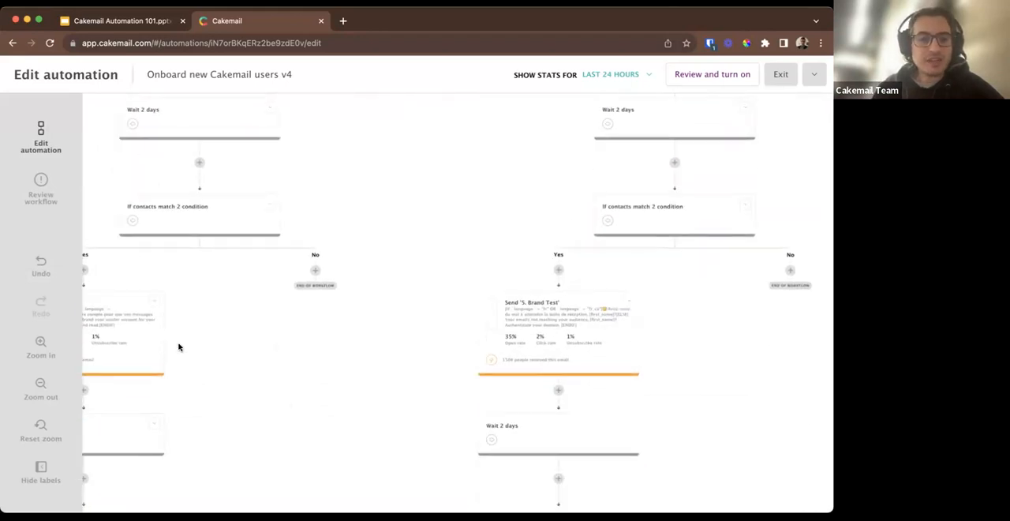
scroll(179, 347, "down", 20)
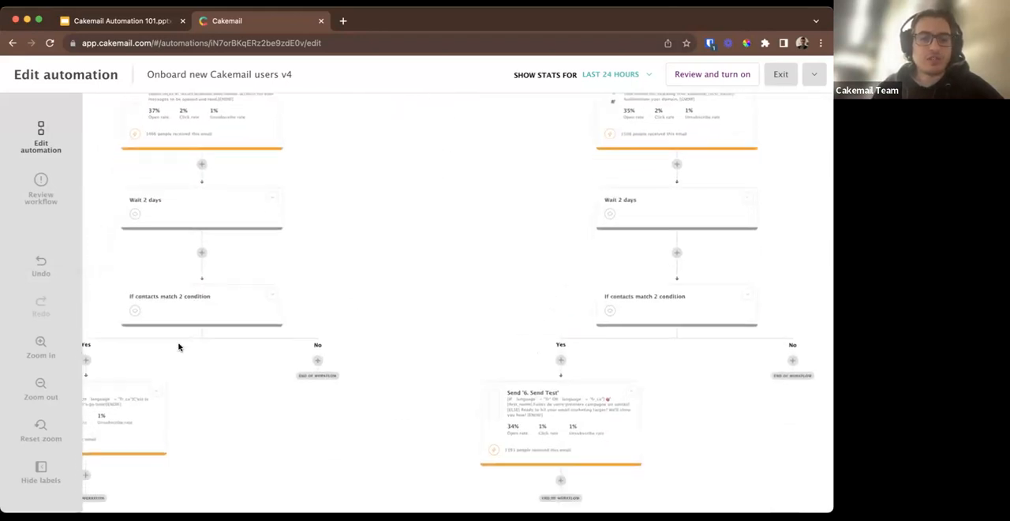
scroll(177, 346, "down", 6)
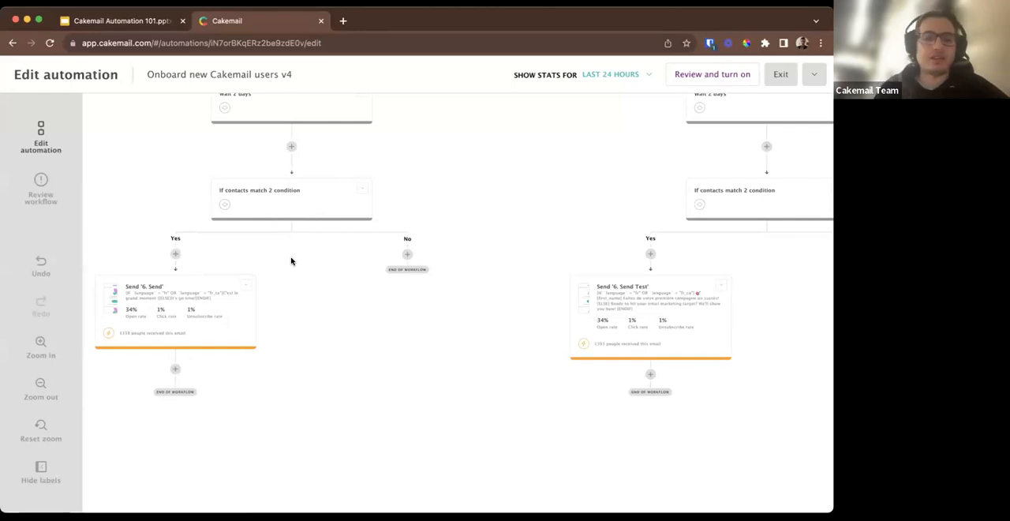
scroll(275, 321, "up", 3)
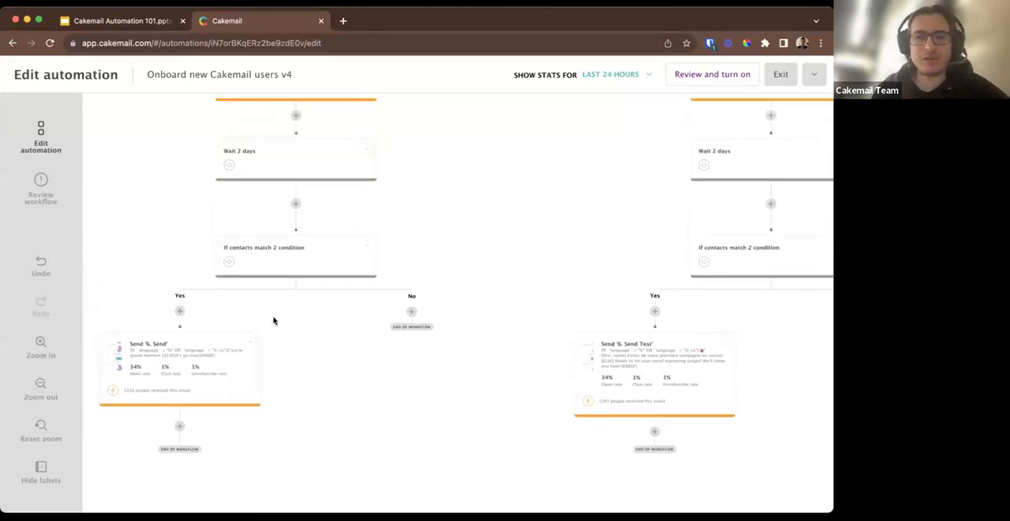
scroll(273, 321, "down", 3)
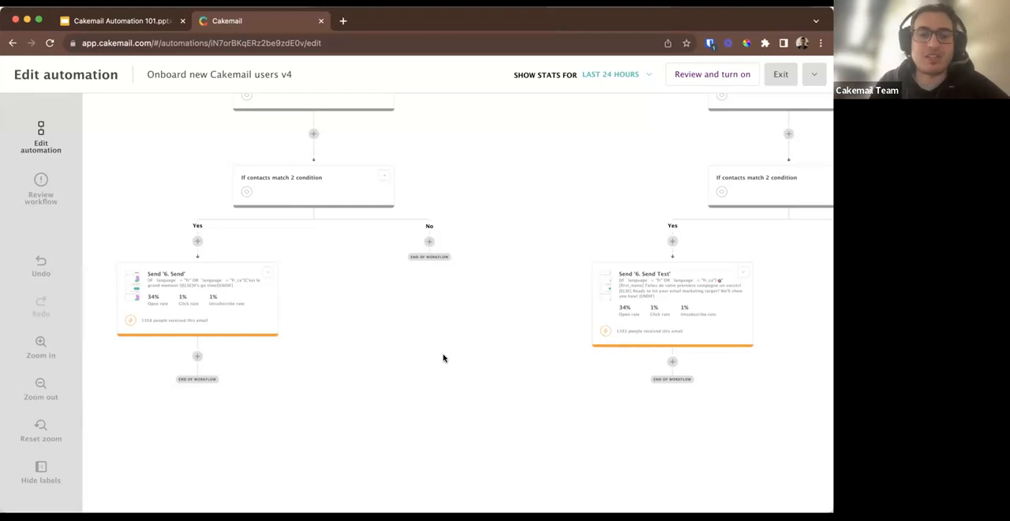
Return to the start of the onboarding workflow and review its triggers, 15-minute wait and 50/50 audience split.
scroll(443, 358, "up", 10)
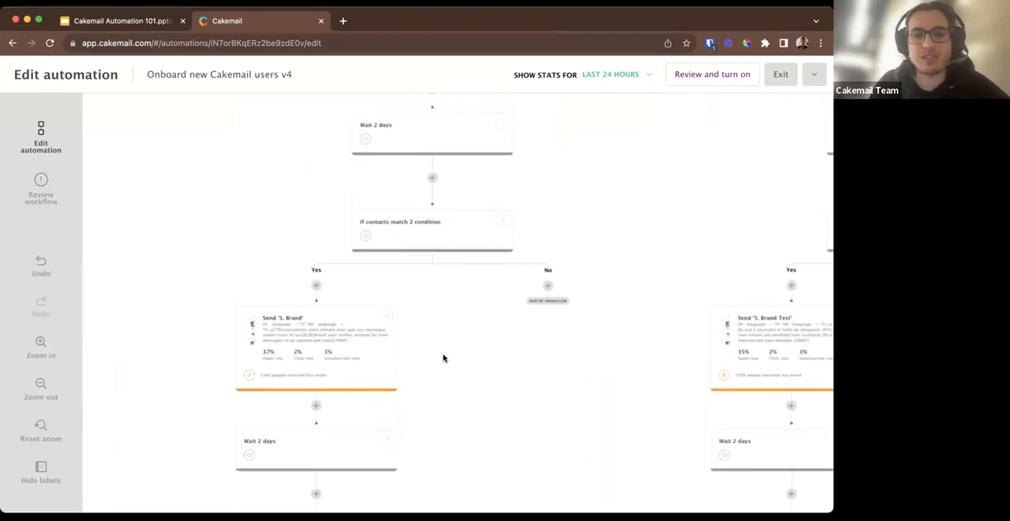
scroll(444, 358, "up", 10)
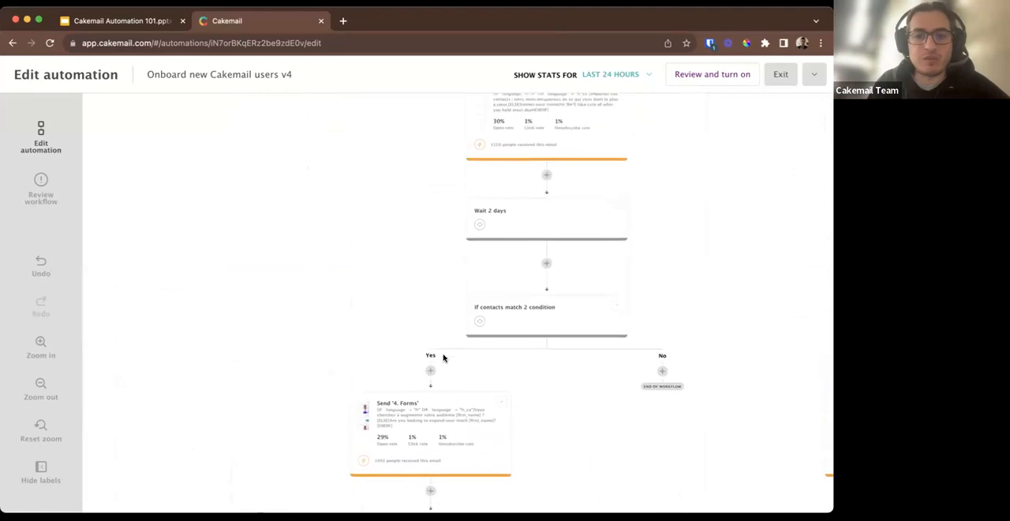
scroll(444, 358, "up", 10)
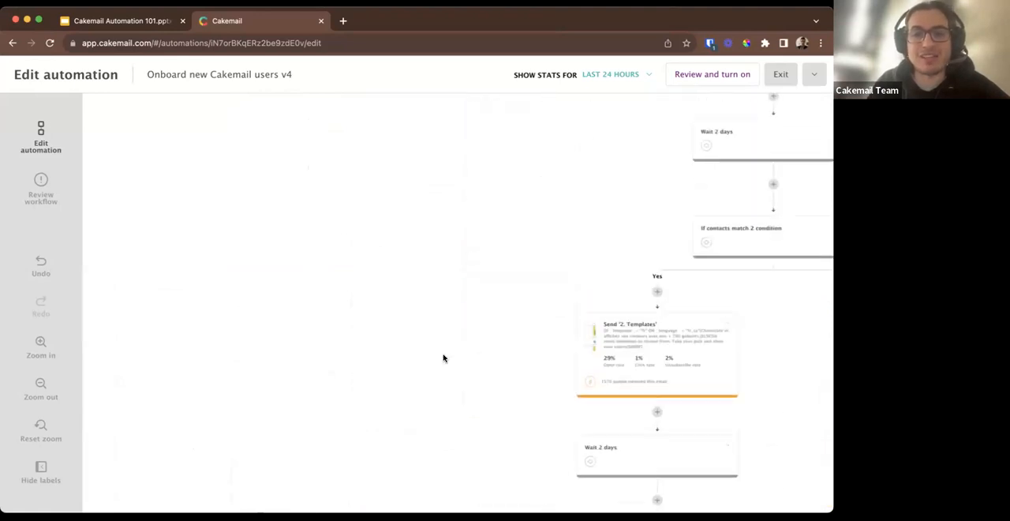
scroll(444, 359, "up", 10)
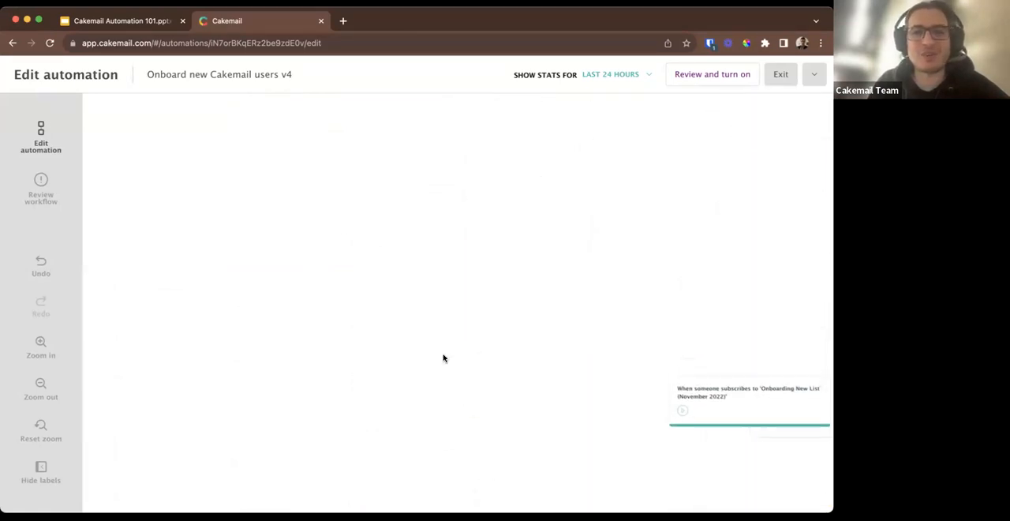
scroll(443, 358, "down", 10)
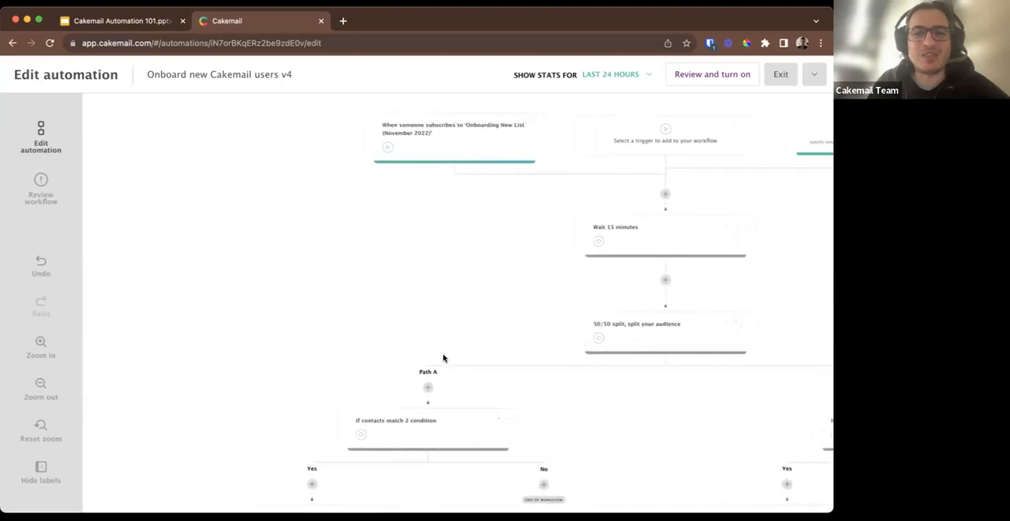
scroll(443, 358, "right", 5)
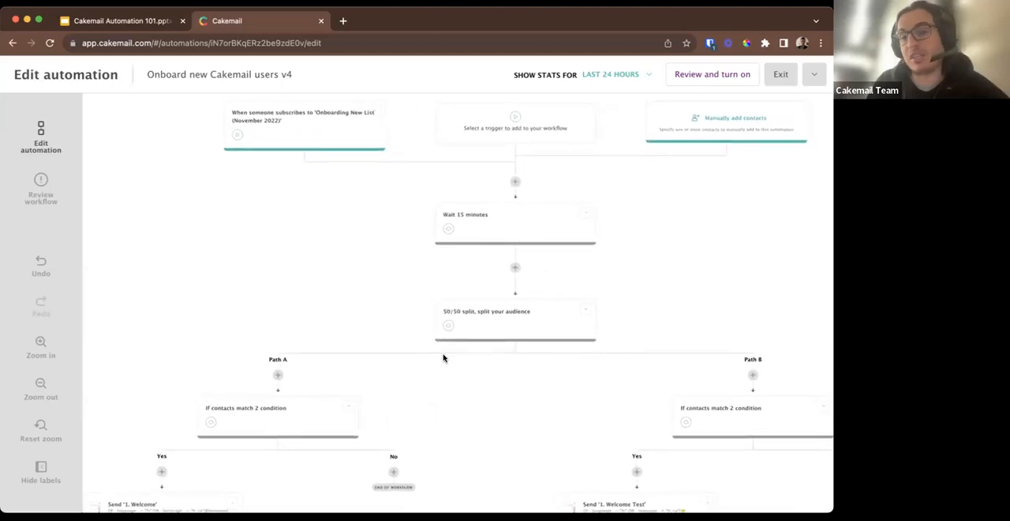